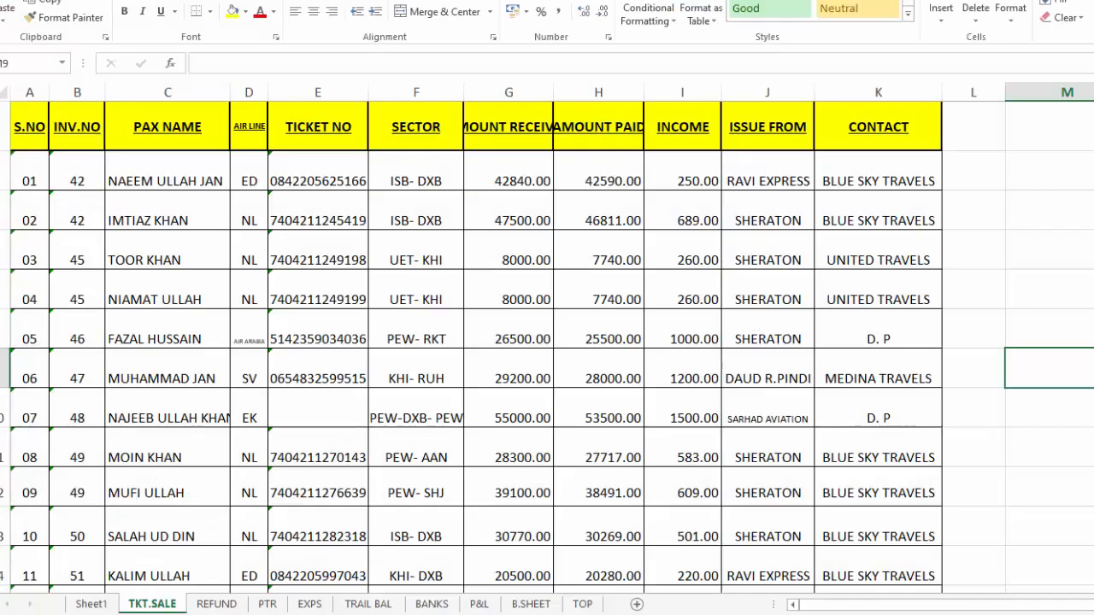
Autofit the AMOUNT RECEIVED and AMOUNT PAID columns of the ticket sales table so their headings fit.
{"action": "scroll", "coordinate": [239, 179], "scroll_direction": "up", "scroll_amount": 1}
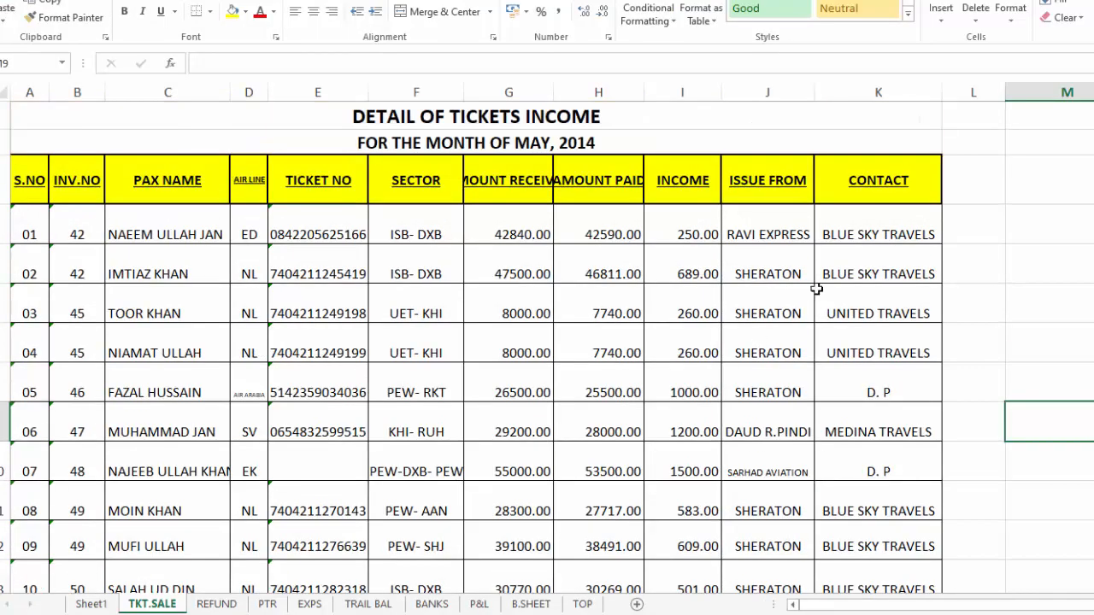
{"action": "scroll", "coordinate": [547, 342], "scroll_direction": "down", "scroll_amount": 6}
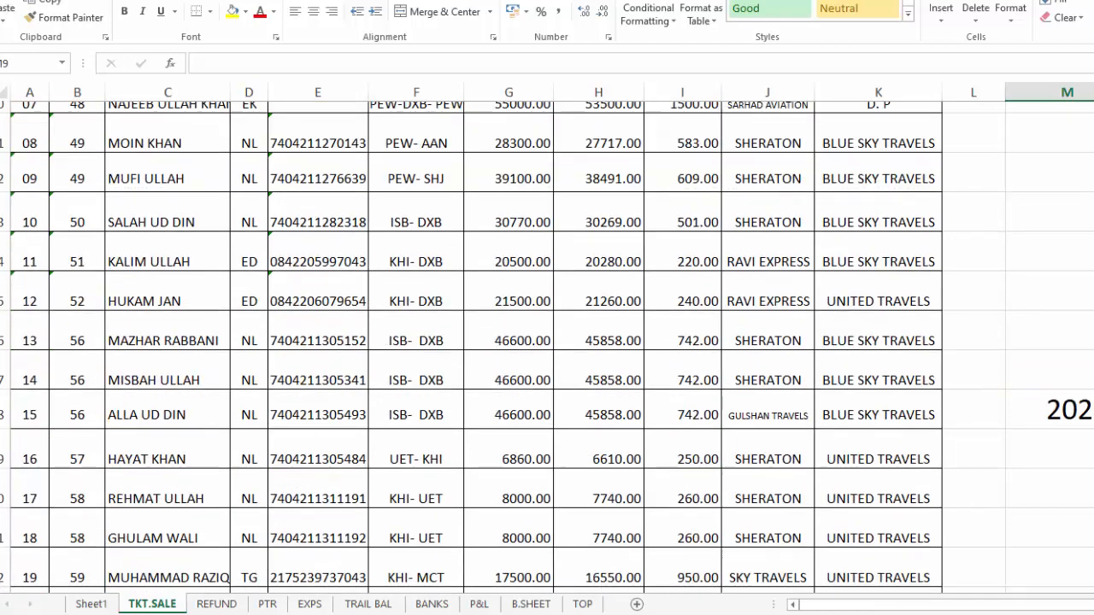
{"action": "scroll", "coordinate": [547, 341], "scroll_direction": "up", "scroll_amount": 6}
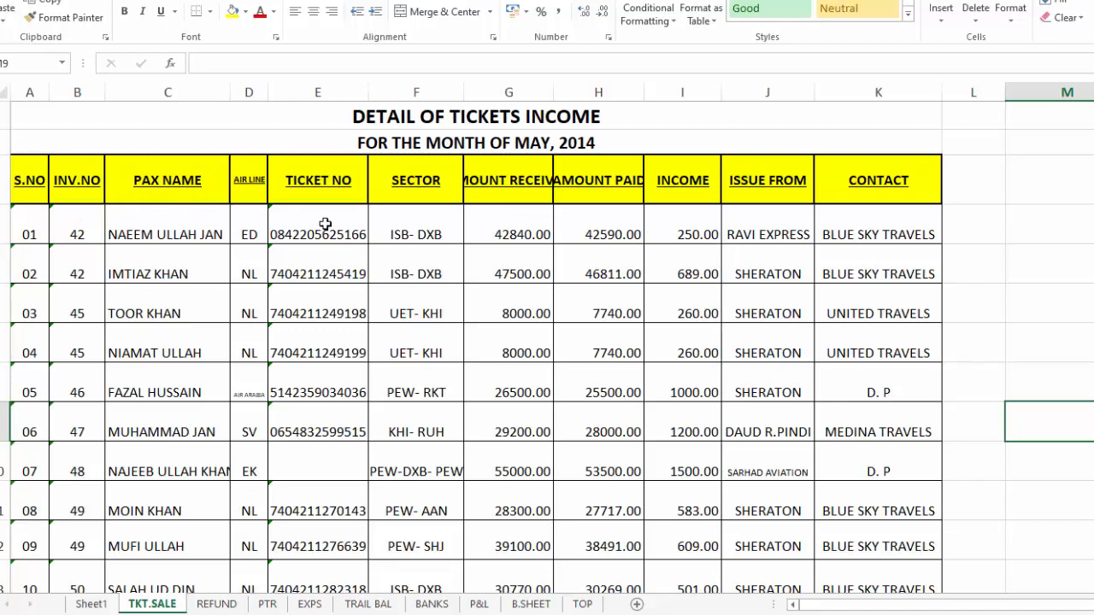
{"action": "double_click", "coordinate": [553, 93]}
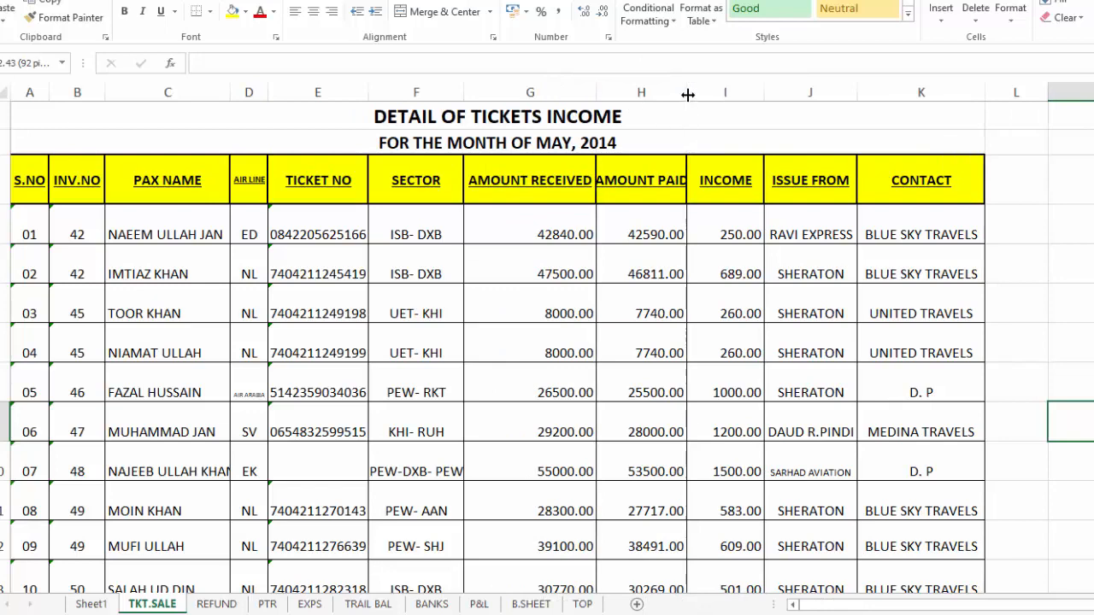
{"action": "double_click", "coordinate": [687, 94]}
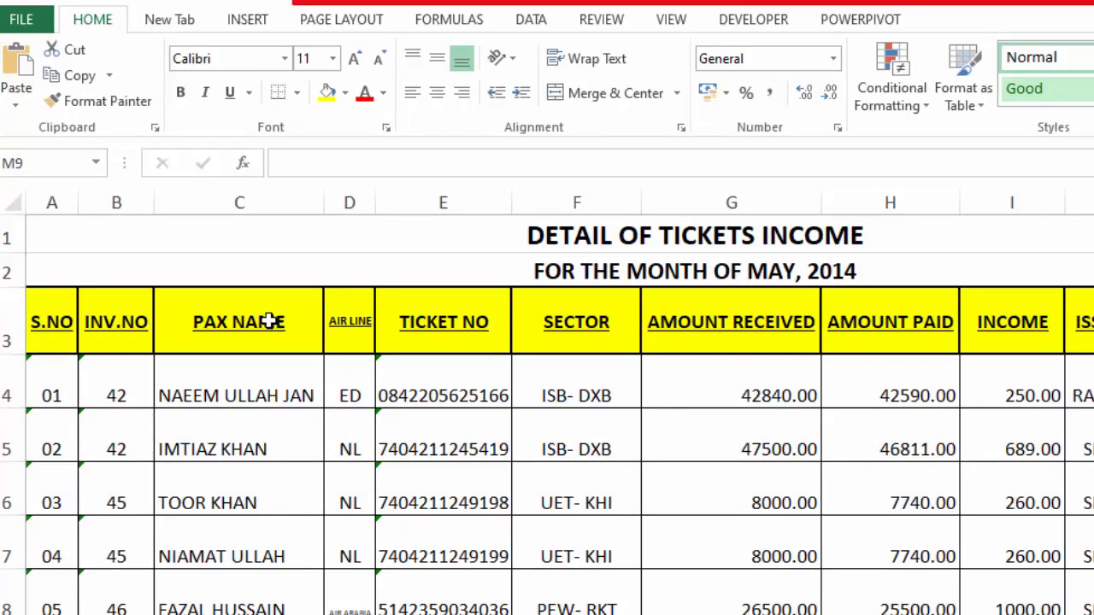
Create a PivotTable on a new worksheet from the range C3:I60 of TKT.SALE, PAX NAME through INCOME.
{"action": "left_click_drag", "start_coordinate": [271, 320], "coordinate": [997, 614]}
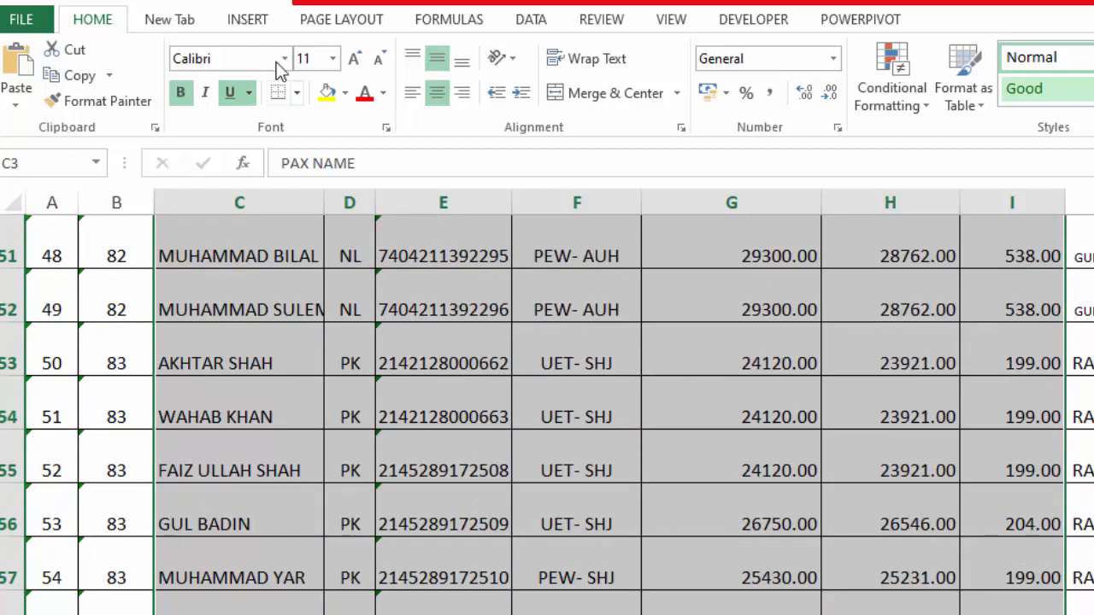
{"action": "left_click", "coordinate": [248, 20]}
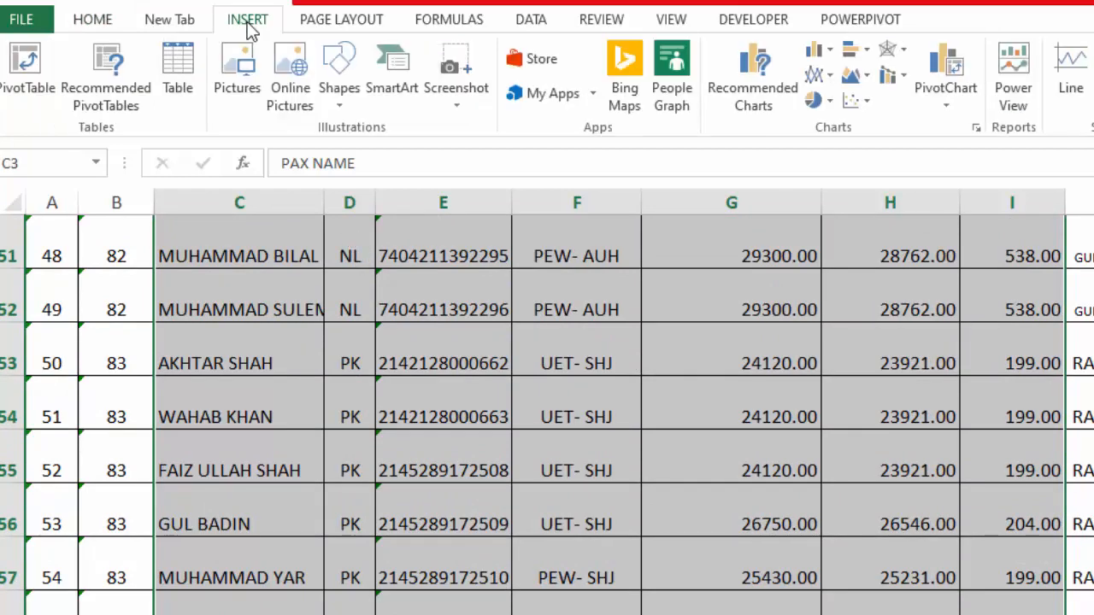
{"action": "left_click", "coordinate": [30, 73]}
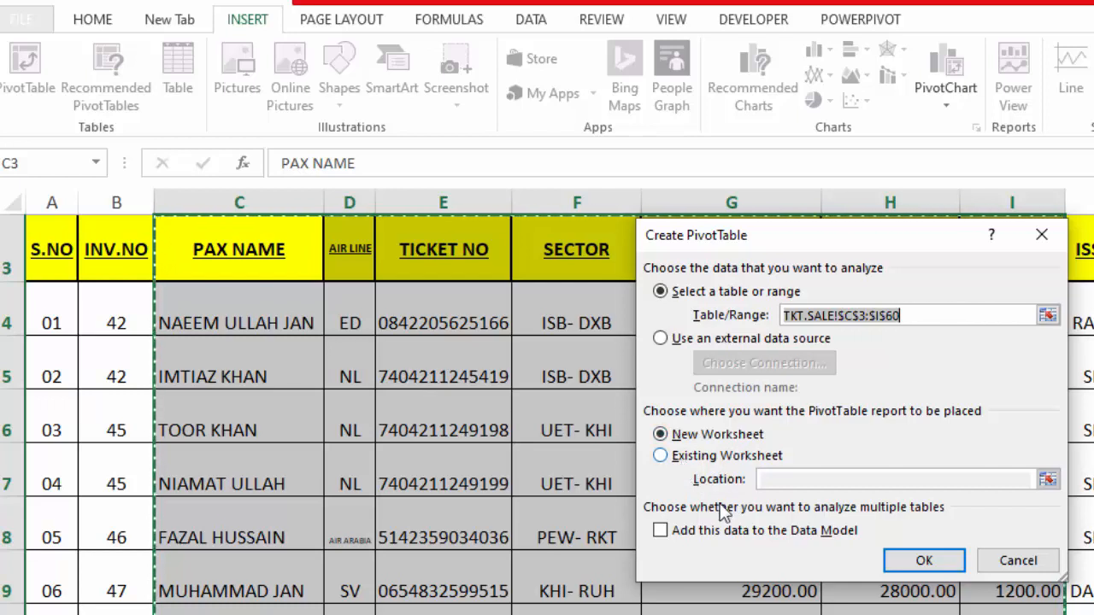
{"action": "left_click", "coordinate": [923, 560]}
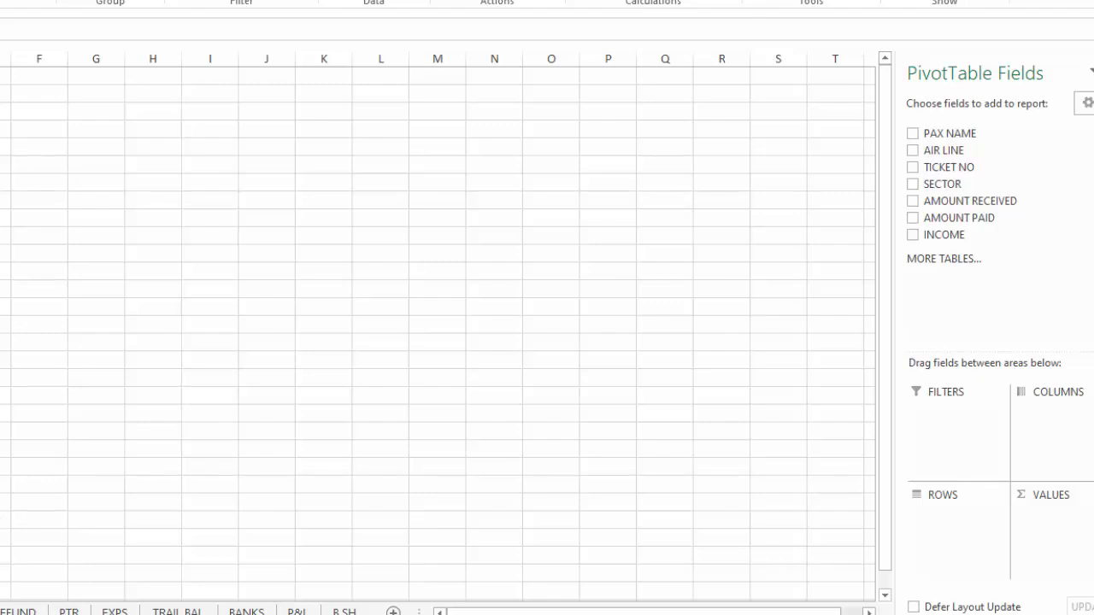
Add PAX NAME, TICKET NO, AIR LINE and SECTOR, in that order, as row fields of the new PivotTable.
{"action": "left_click", "coordinate": [2, 612]}
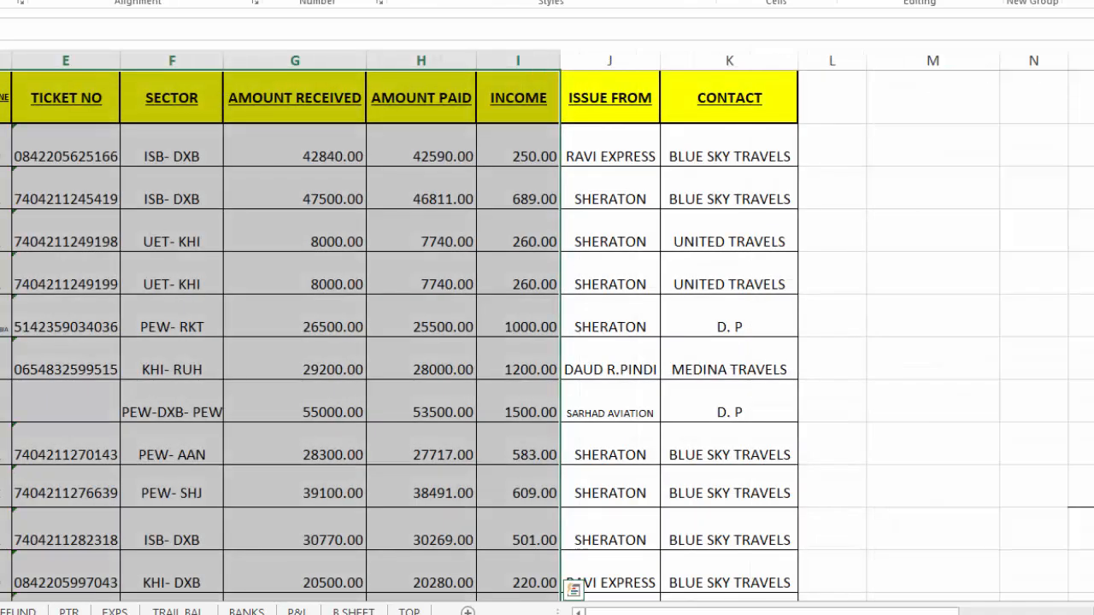
{"action": "left_click", "coordinate": [2, 611]}
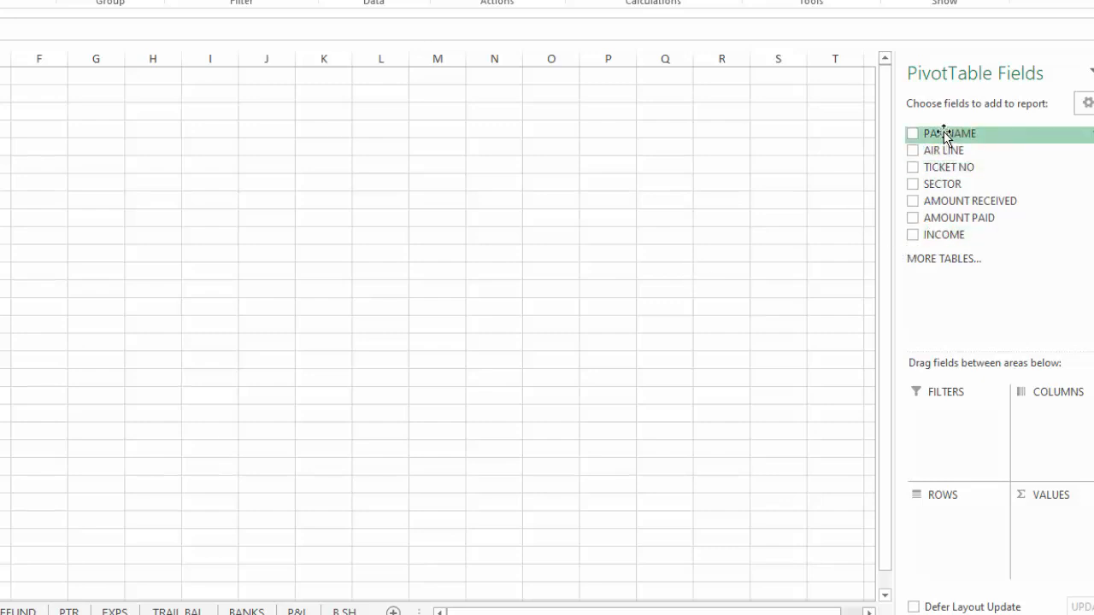
{"action": "left_click", "coordinate": [913, 135]}
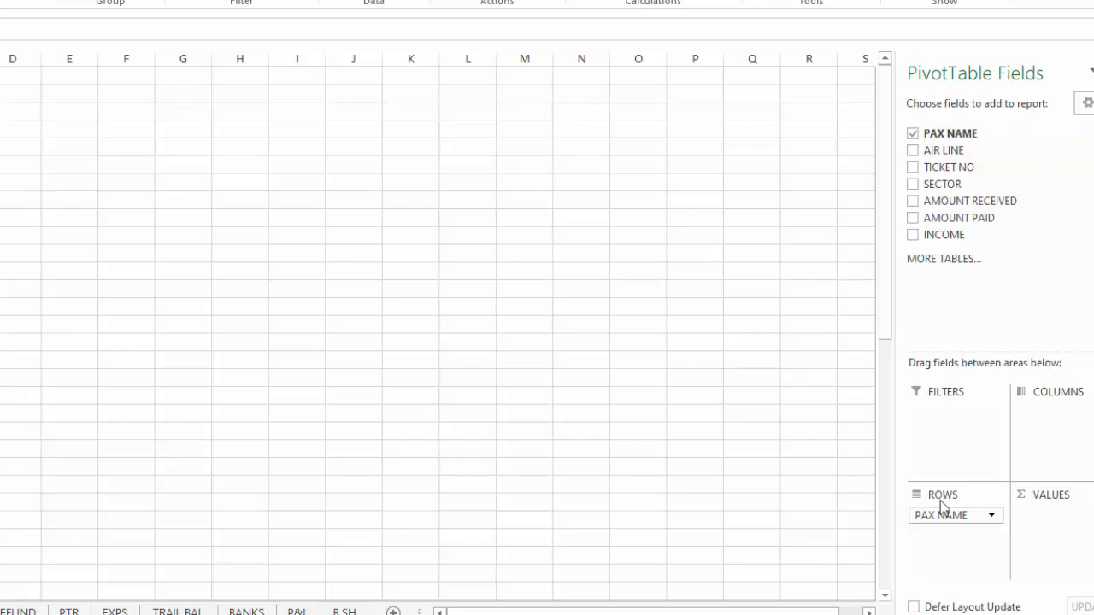
{"action": "mouse_move", "coordinate": [944, 518]}
{"action": "left_mouse_down"}
{"action": "mouse_move", "coordinate": [1064, 436]}
{"action": "mouse_move", "coordinate": [961, 532]}
{"action": "left_mouse_up"}
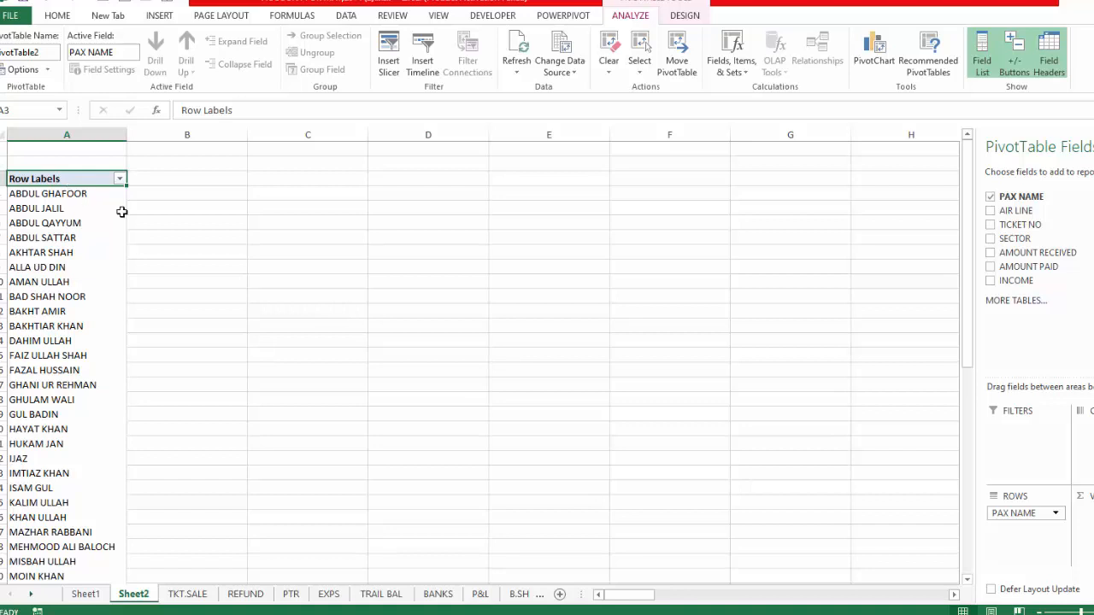
{"action": "left_click", "coordinate": [991, 224]}
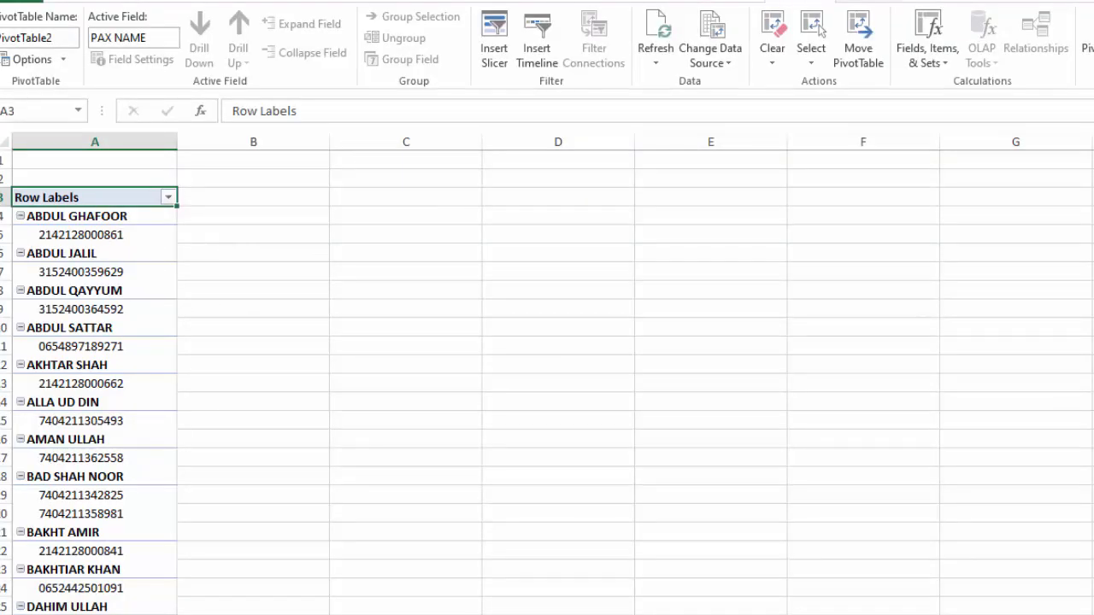
{"action": "left_click", "coordinate": [983, 210]}
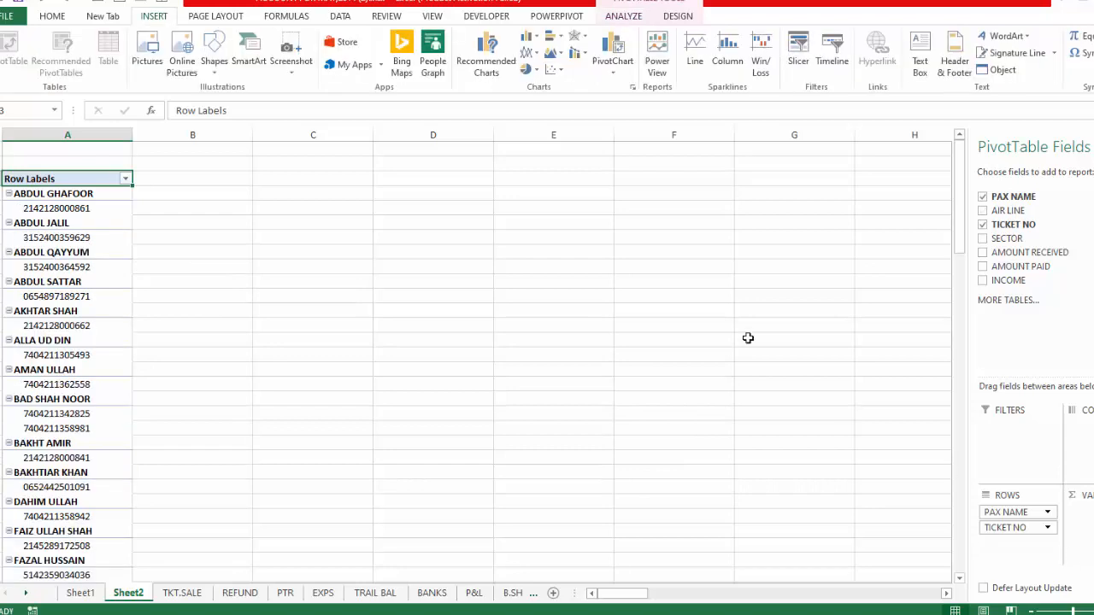
{"action": "left_click", "coordinate": [982, 210]}
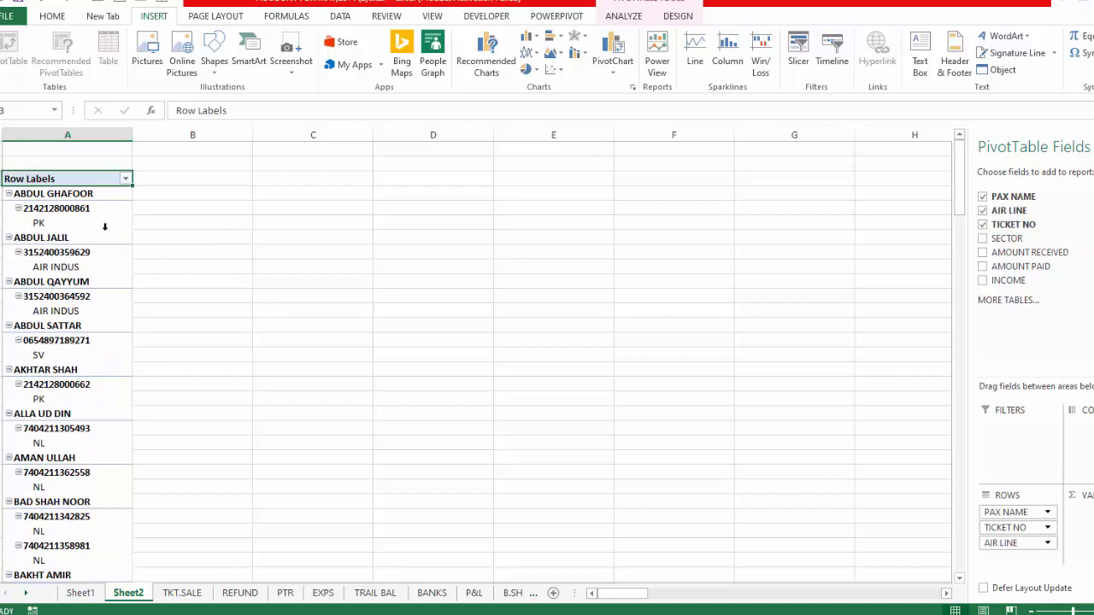
{"action": "left_click", "coordinate": [982, 240]}
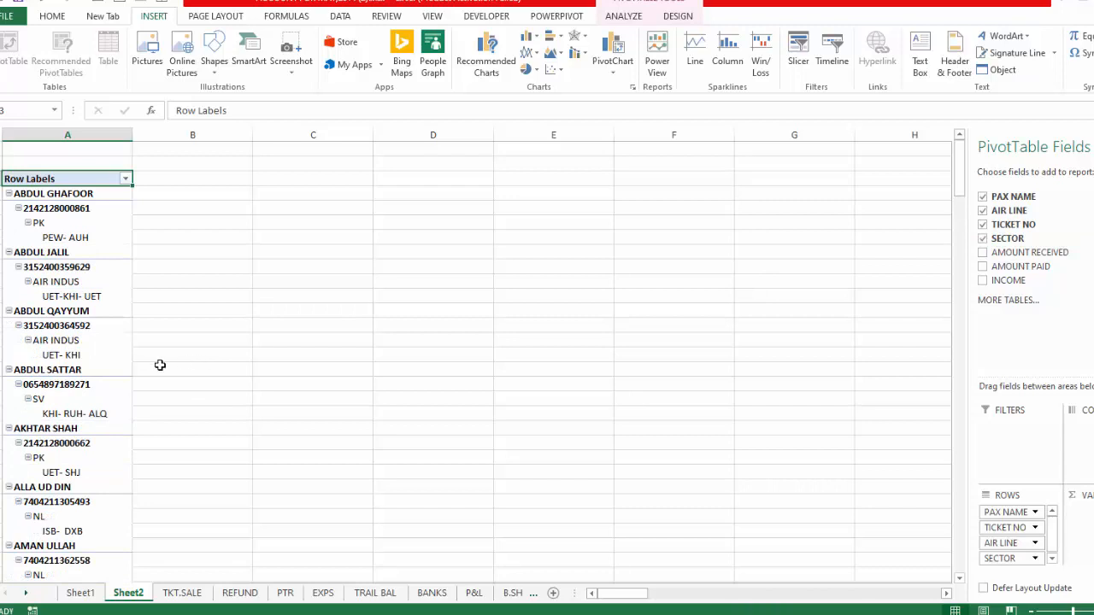
{"action": "key", "text": "ctrl+z"}
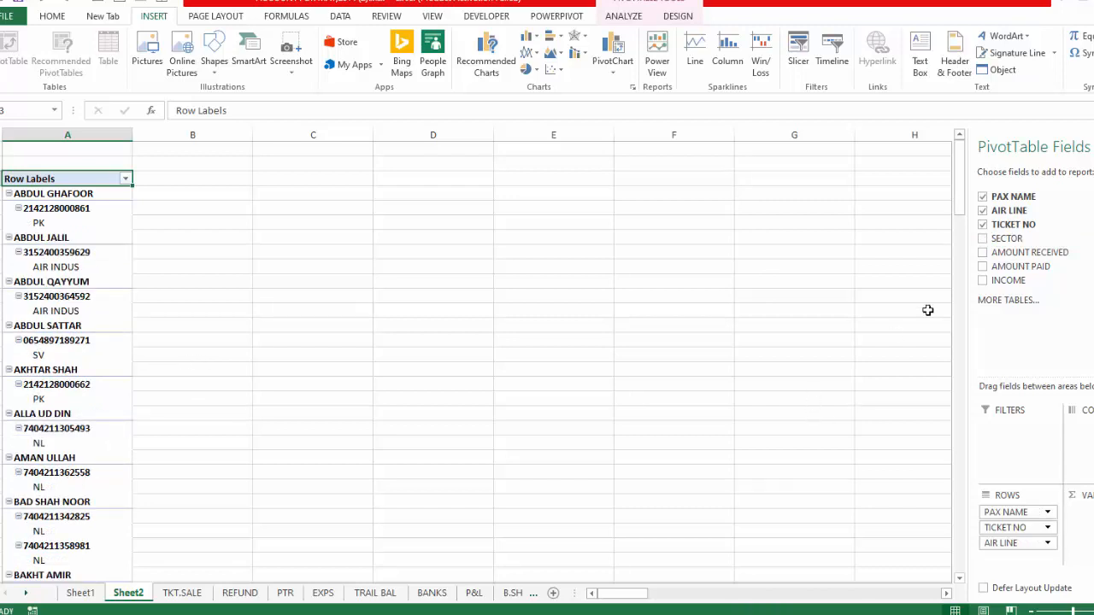
{"action": "left_click", "coordinate": [982, 239]}
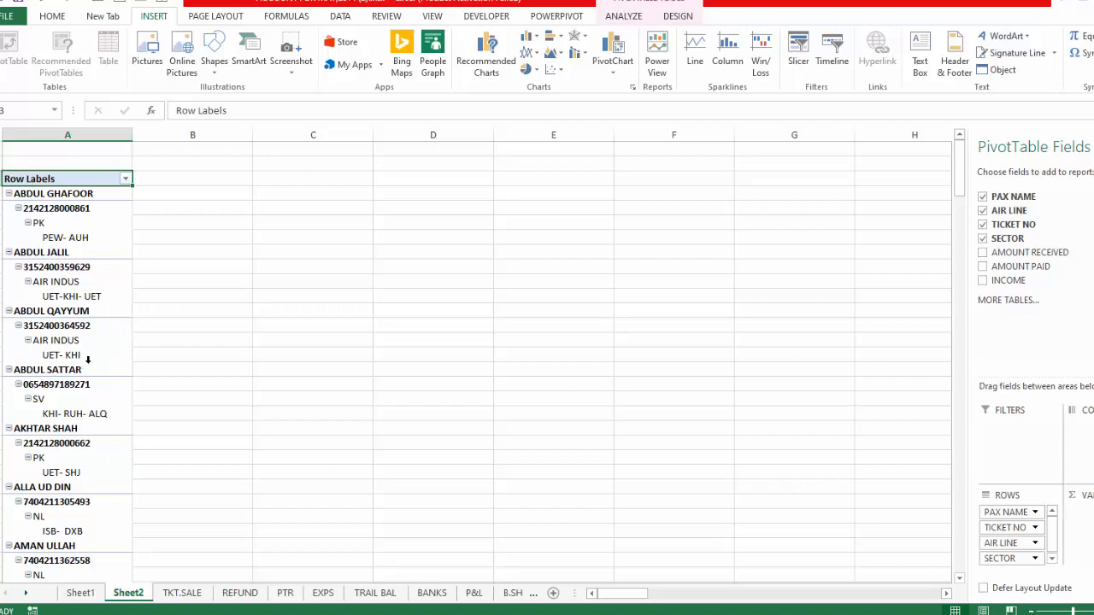
Add AMOUNT RECEIVED and AMOUNT PAID to the PivotTable as summed values.
{"action": "left_click", "coordinate": [983, 253]}
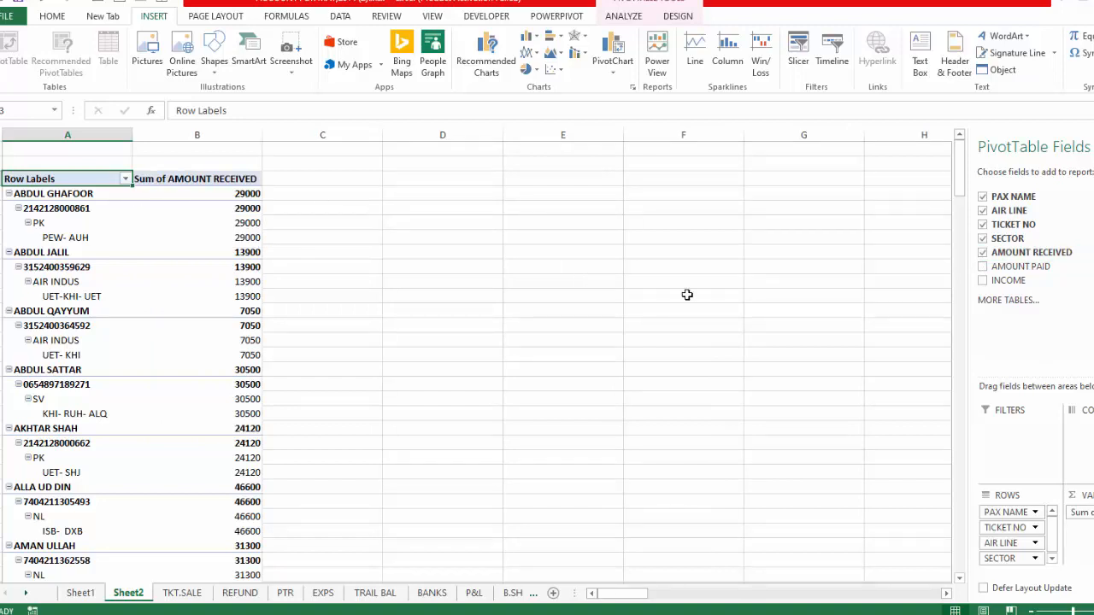
{"action": "left_click", "coordinate": [983, 266]}
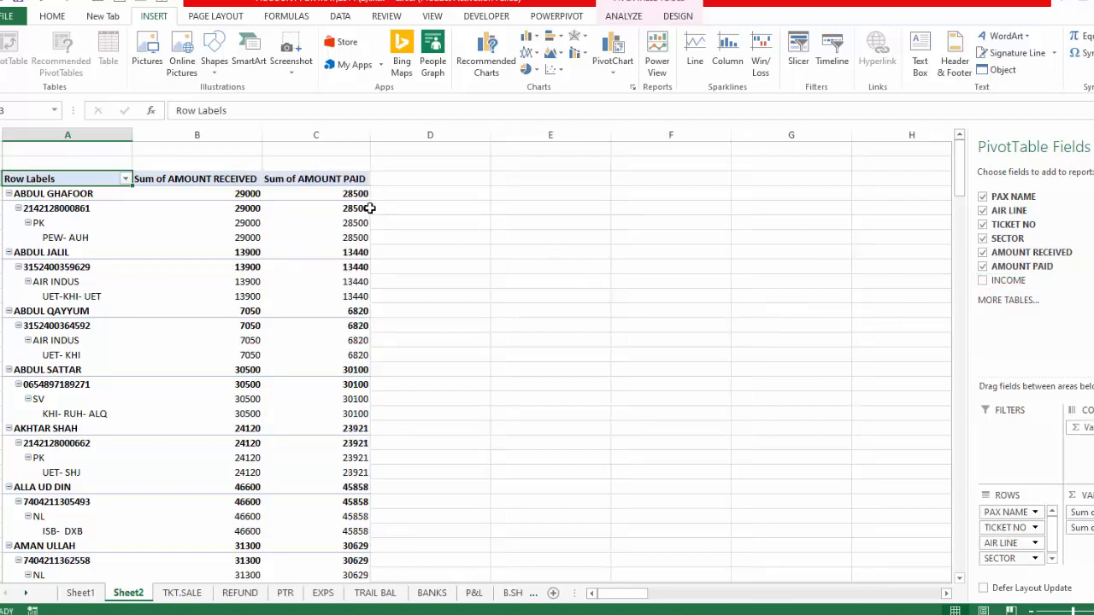
{"action": "mouse_move", "coordinate": [362, 207]}
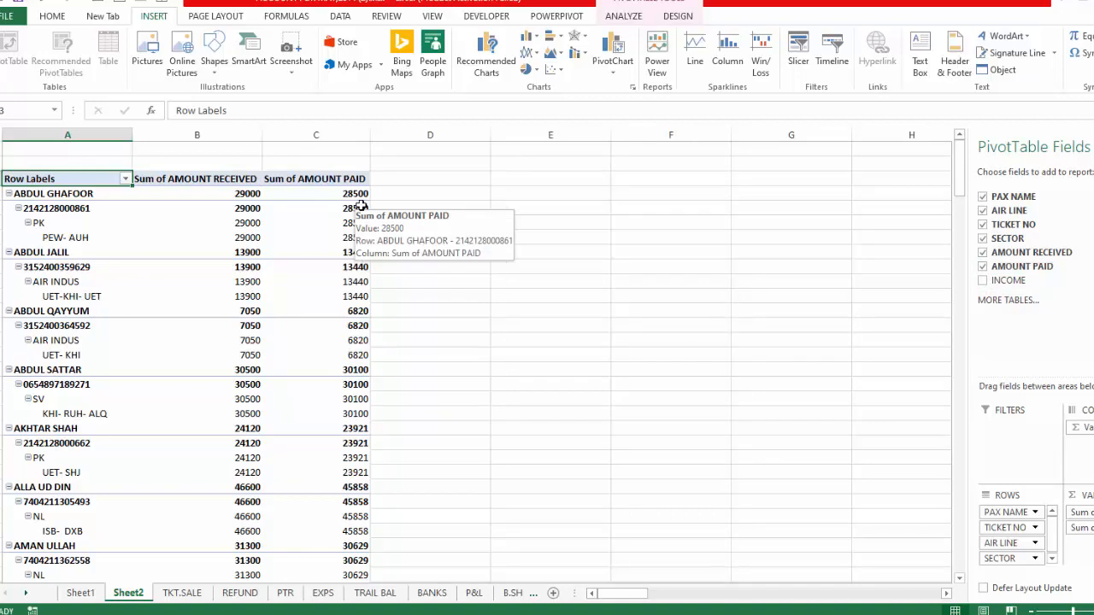
Filter PAX NAME to the second, third, fifth, seventh, eighth and ninth listed names, and add the INCOME field to the PivotTable.
{"action": "left_click", "coordinate": [126, 179]}
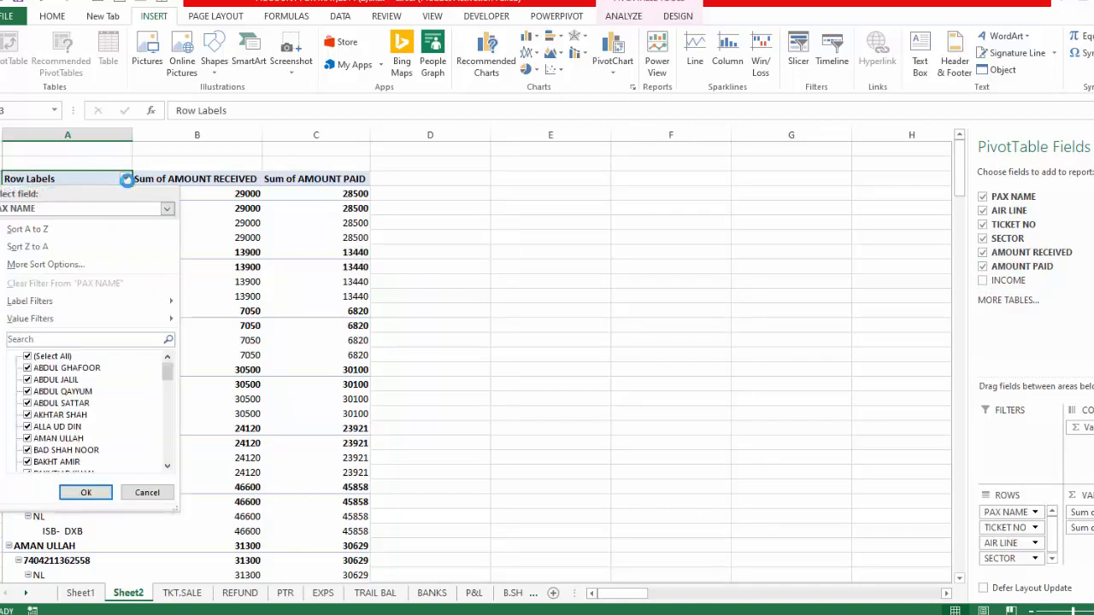
{"action": "left_click", "coordinate": [28, 357]}
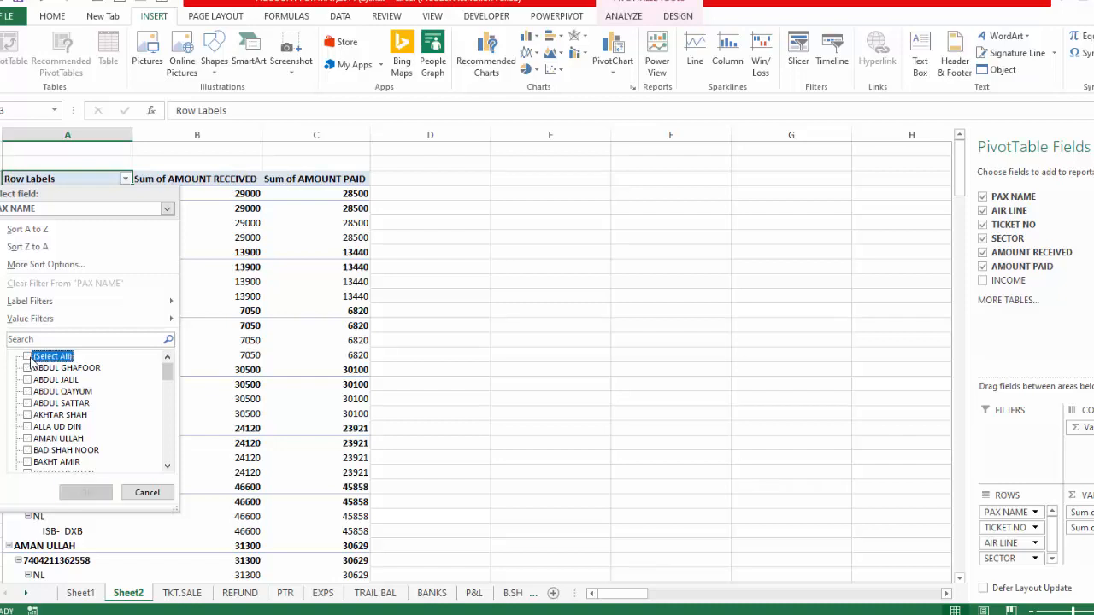
{"action": "left_click", "coordinate": [28, 379]}
{"action": "left_click", "coordinate": [27, 391]}
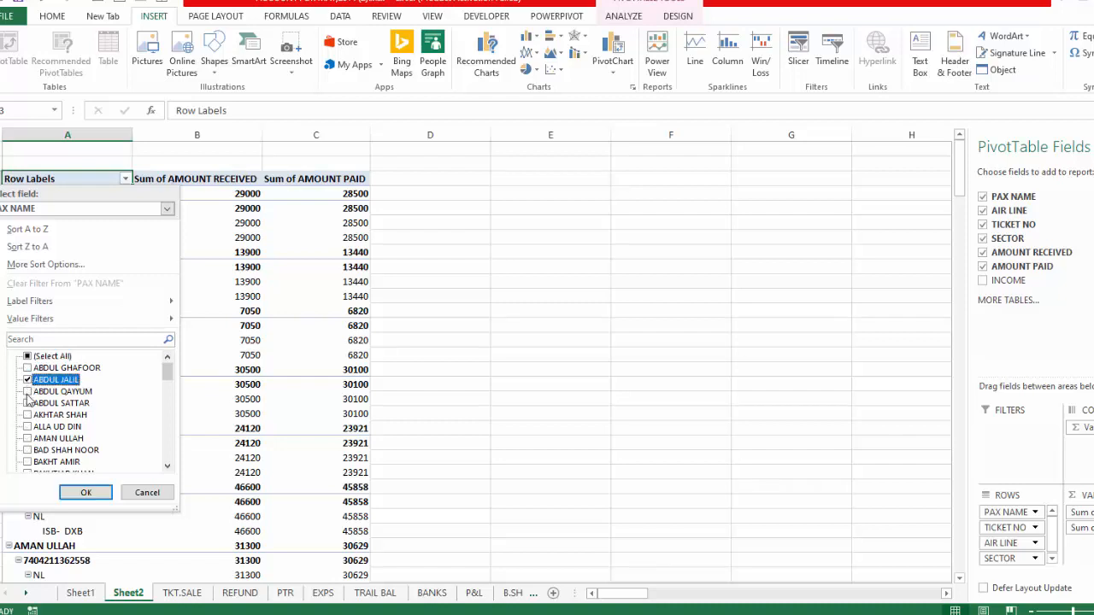
{"action": "left_click", "coordinate": [27, 414]}
{"action": "left_click", "coordinate": [27, 438]}
{"action": "left_click", "coordinate": [27, 450]}
{"action": "left_click", "coordinate": [28, 461]}
{"action": "left_click", "coordinate": [85, 492]}
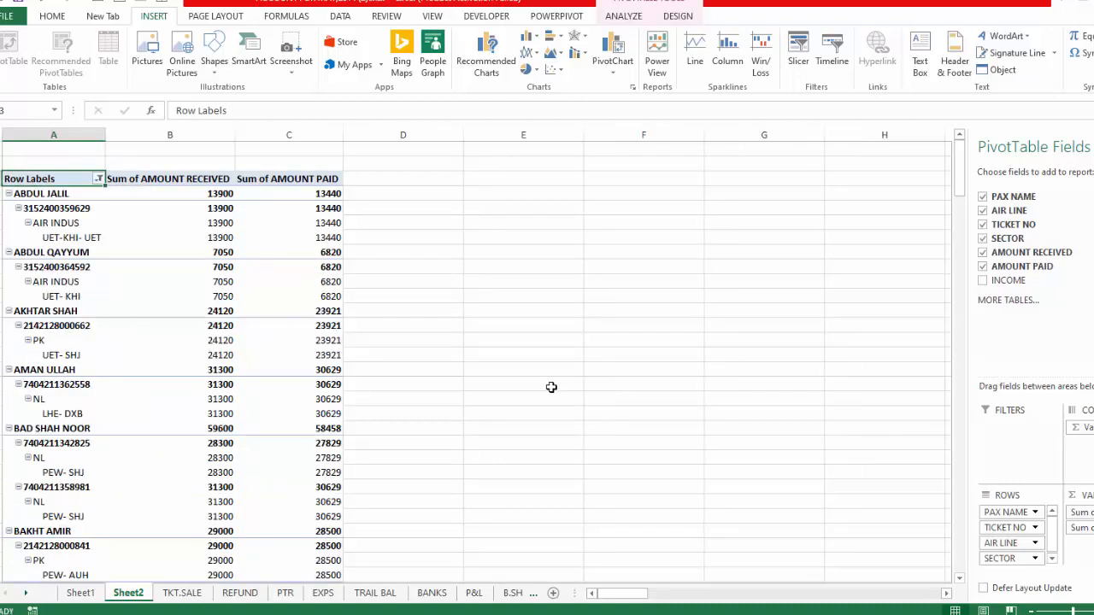
{"action": "left_click", "coordinate": [982, 281]}
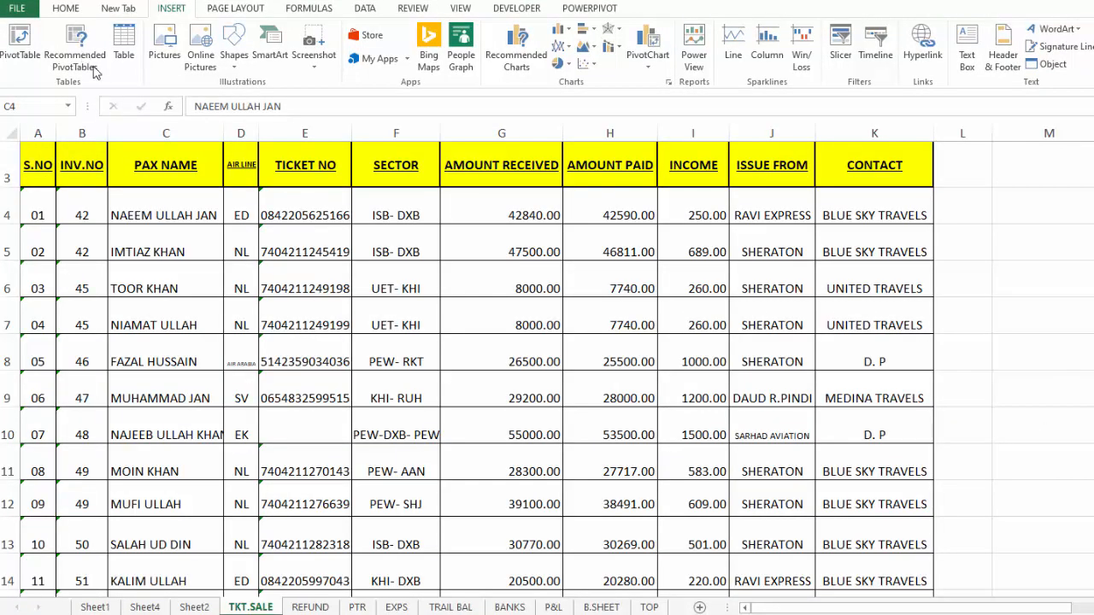
{"action": "key", "text": "ctrl+shift+Down"}
{"action": "key", "text": "shift+Right"}
{"action": "key", "text": "shift+Right"}
{"action": "key", "text": "shift+Right"}
{"action": "key", "text": "shift+Right"}
{"action": "key", "text": "shift+Right"}
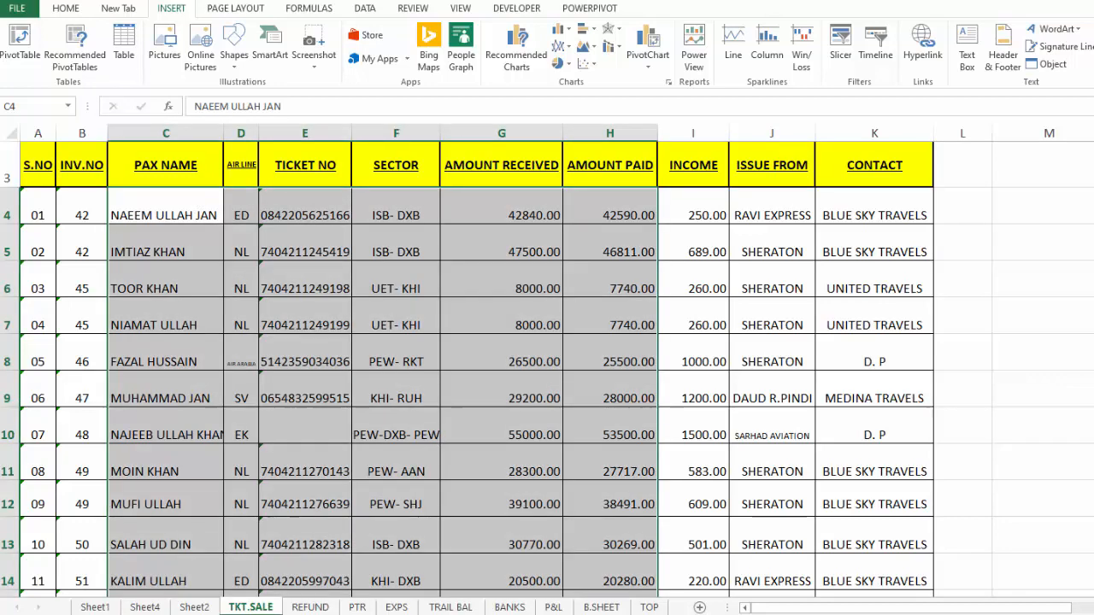
{"action": "scroll", "coordinate": [547, 368], "scroll_direction": "up", "scroll_amount": 1}
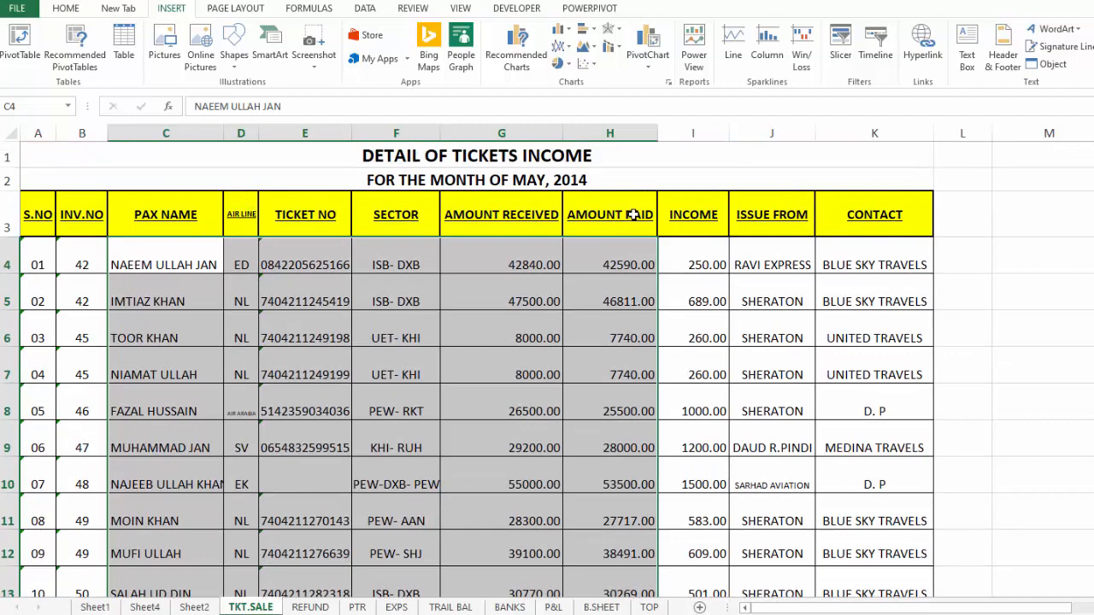
Get recommended PivotTables for the PAX NAME to INCOME columns, with TKT.SALE!$C$3:$I$60 as the data source.
{"action": "left_click_drag", "start_coordinate": [166, 220], "coordinate": [699, 337]}
{"action": "left_click_drag", "start_coordinate": [701, 434], "coordinate": [685, 490]}
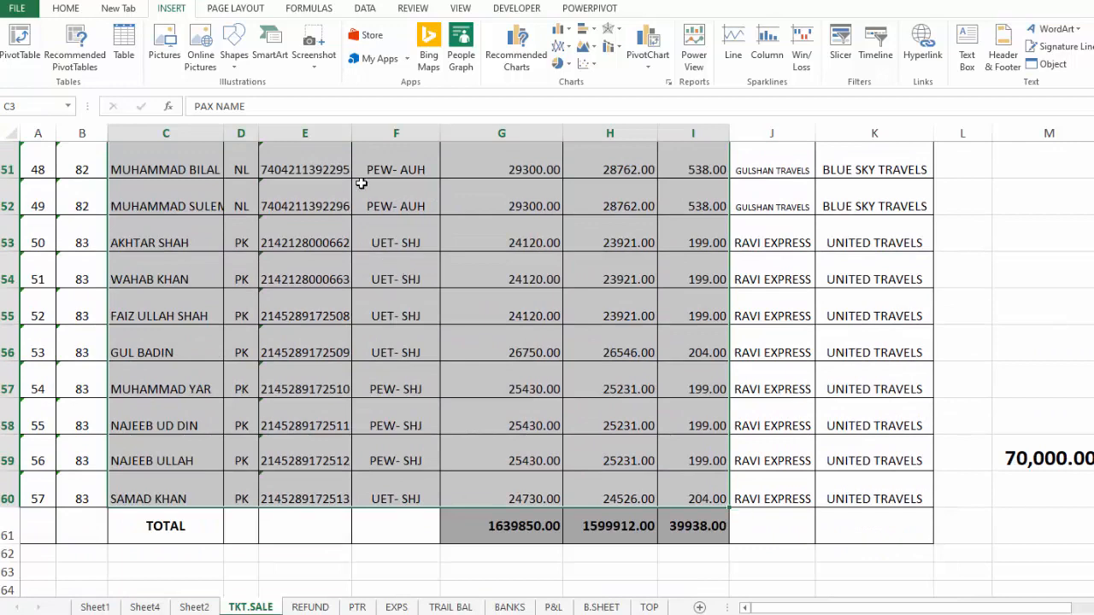
{"action": "left_click", "coordinate": [89, 73]}
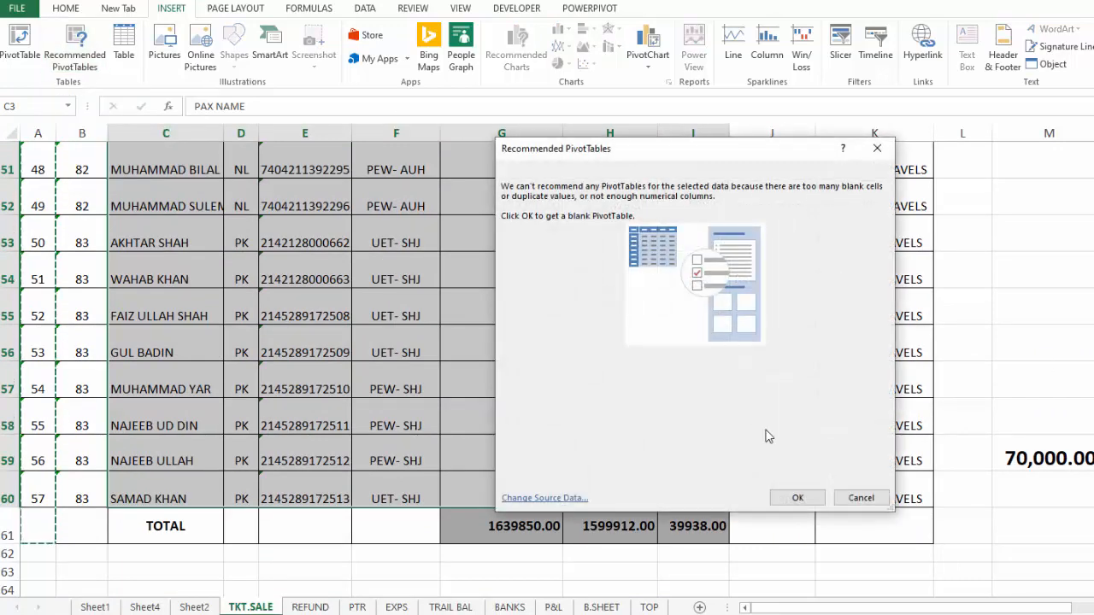
{"action": "left_click", "coordinate": [550, 503]}
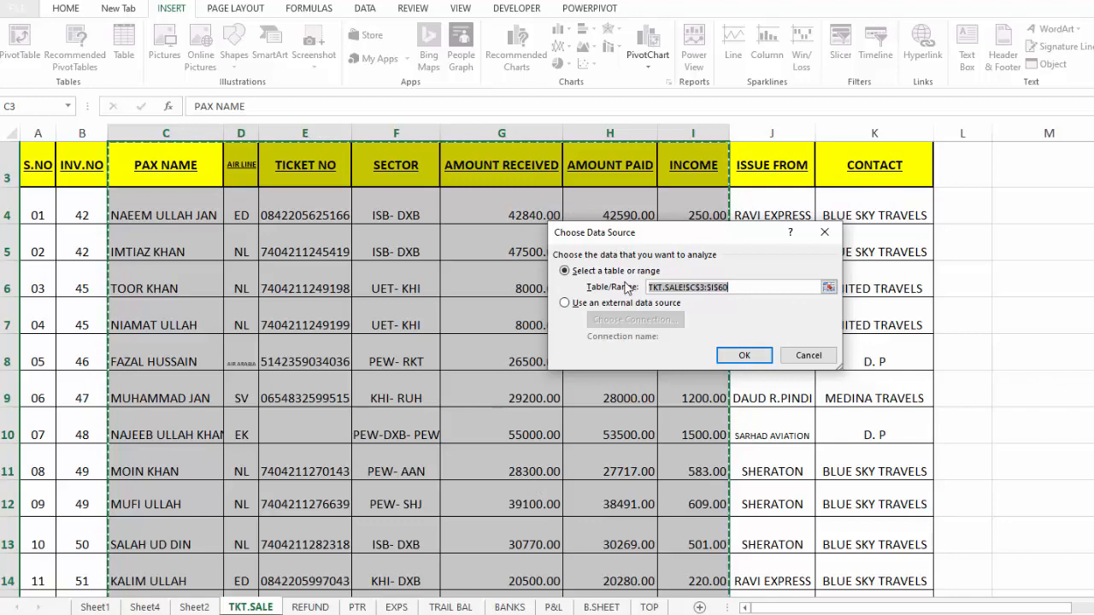
{"action": "left_click", "coordinate": [748, 358]}
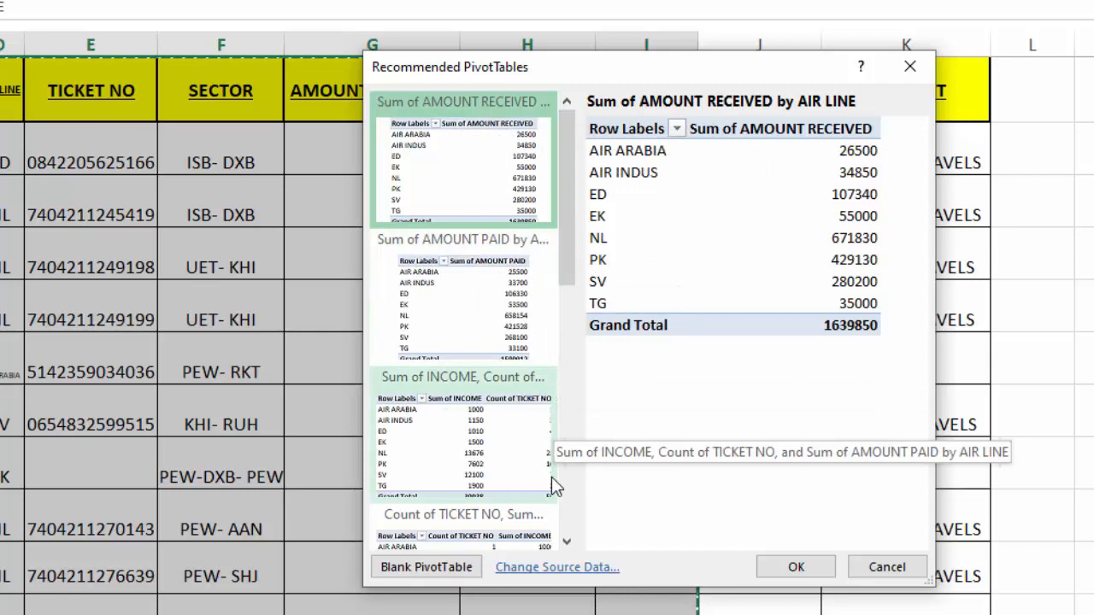
Look through the recommended PivotTables, previewing Sum of AMOUNT RECEIVED by SECTOR and the Count of TICKET NO by SECTOR layout.
{"action": "left_click", "coordinate": [567, 545]}
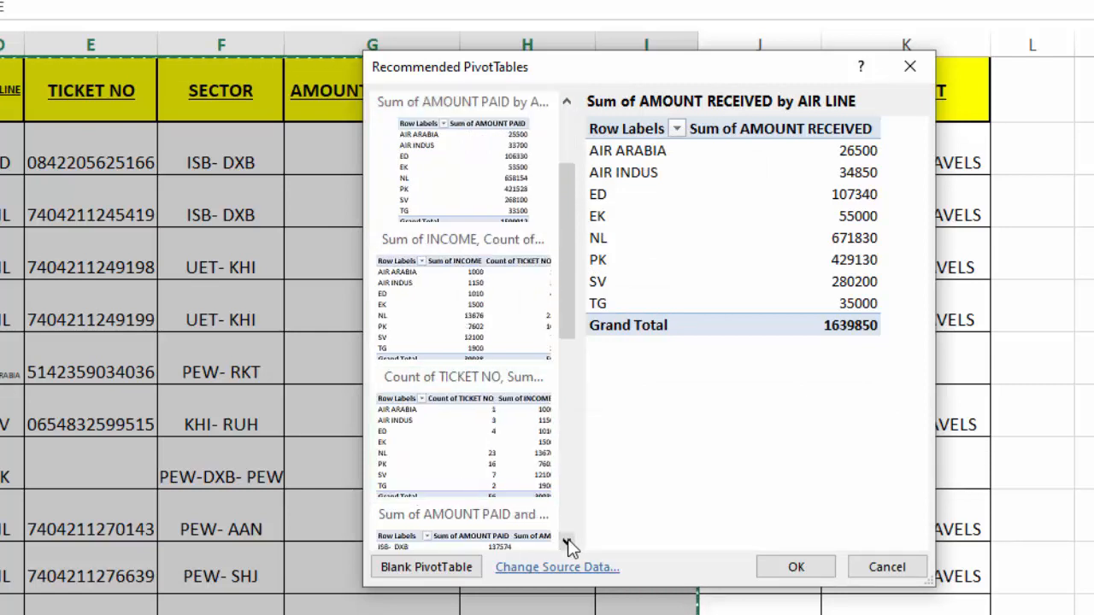
{"action": "left_click", "coordinate": [567, 544]}
{"action": "left_click", "coordinate": [567, 545]}
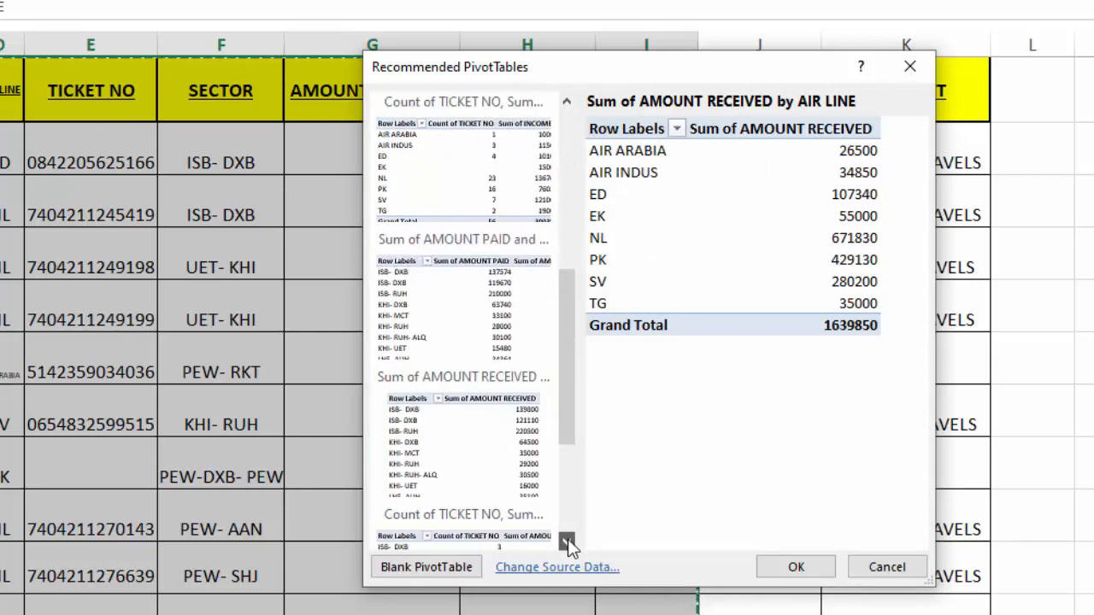
{"action": "left_click", "coordinate": [568, 544]}
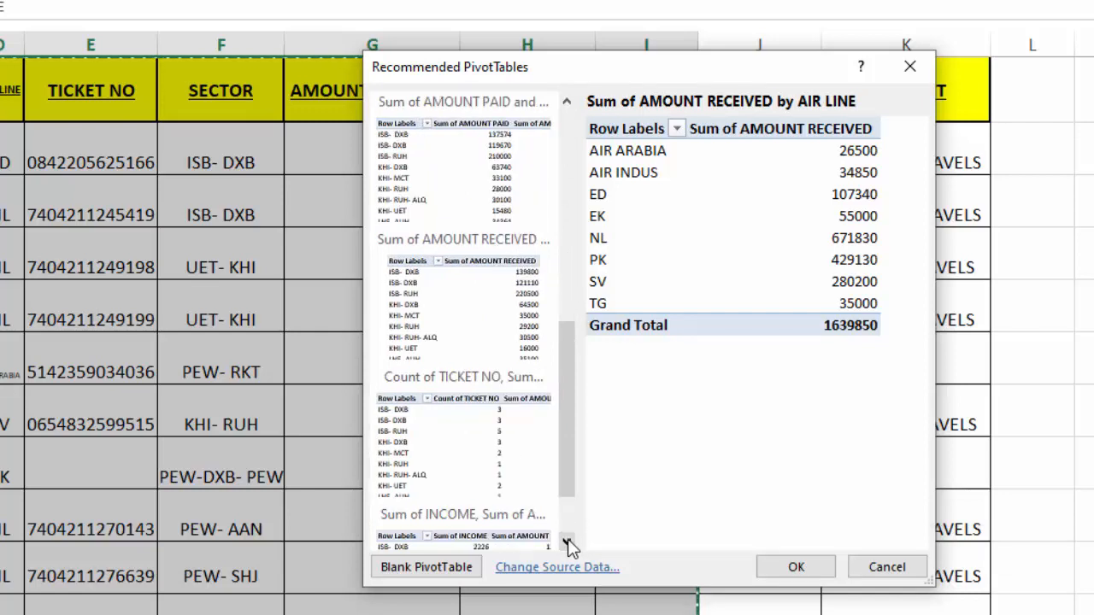
{"action": "left_click", "coordinate": [568, 544]}
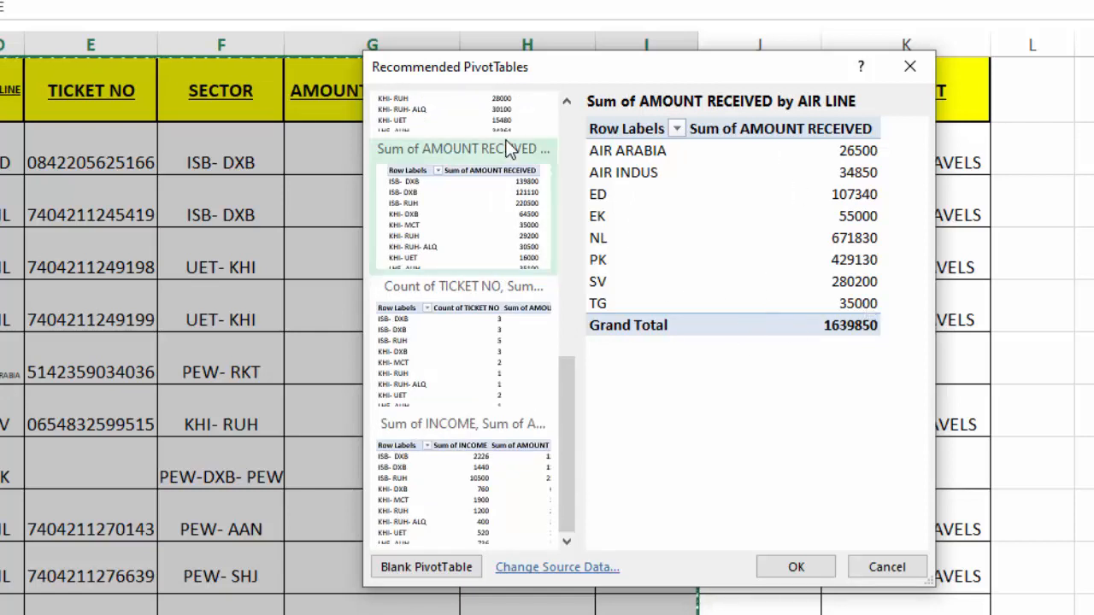
{"action": "left_click", "coordinate": [503, 198]}
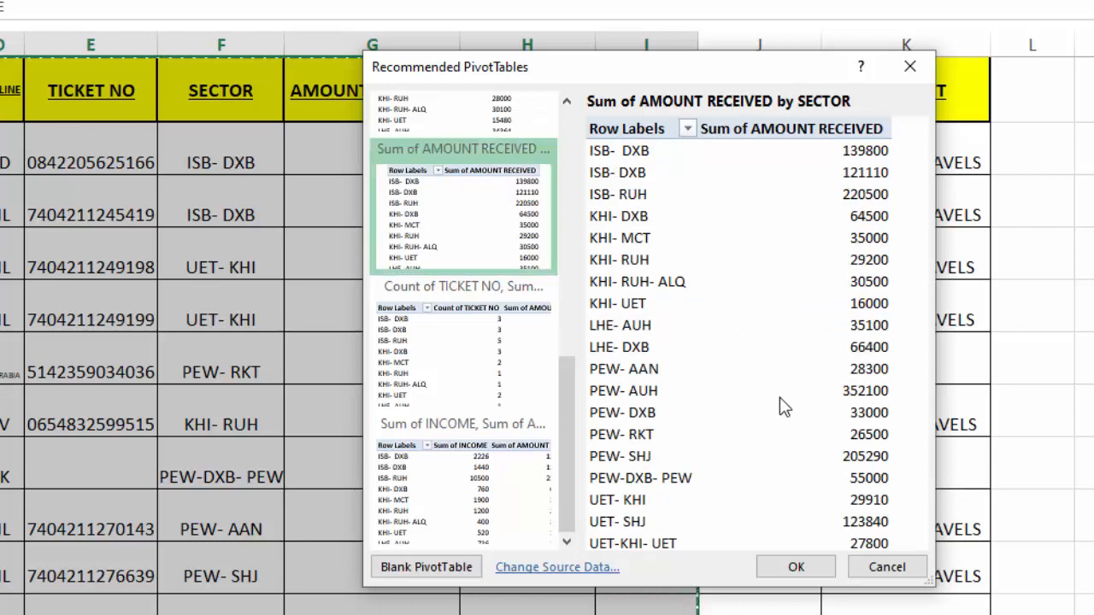
{"action": "left_click", "coordinate": [434, 380]}
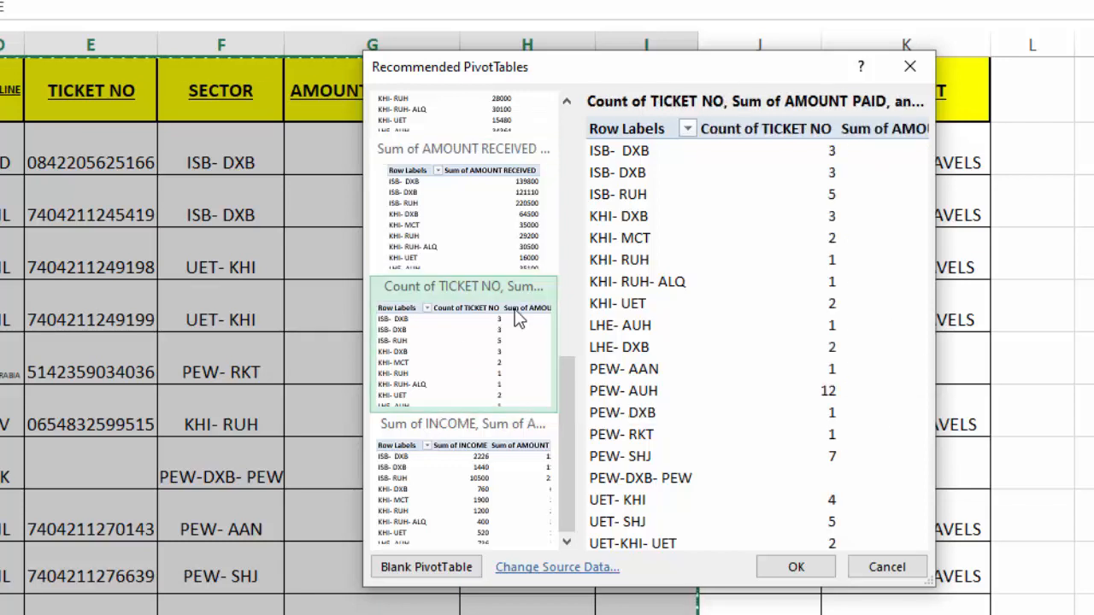
Preview the recommended AMOUNT RECEIVED, AMOUNT PAID and INCOME summaries by AIR LINE, and the INCOME summary by SECTOR.
{"action": "left_click", "coordinate": [571, 206]}
{"action": "left_click", "coordinate": [570, 206]}
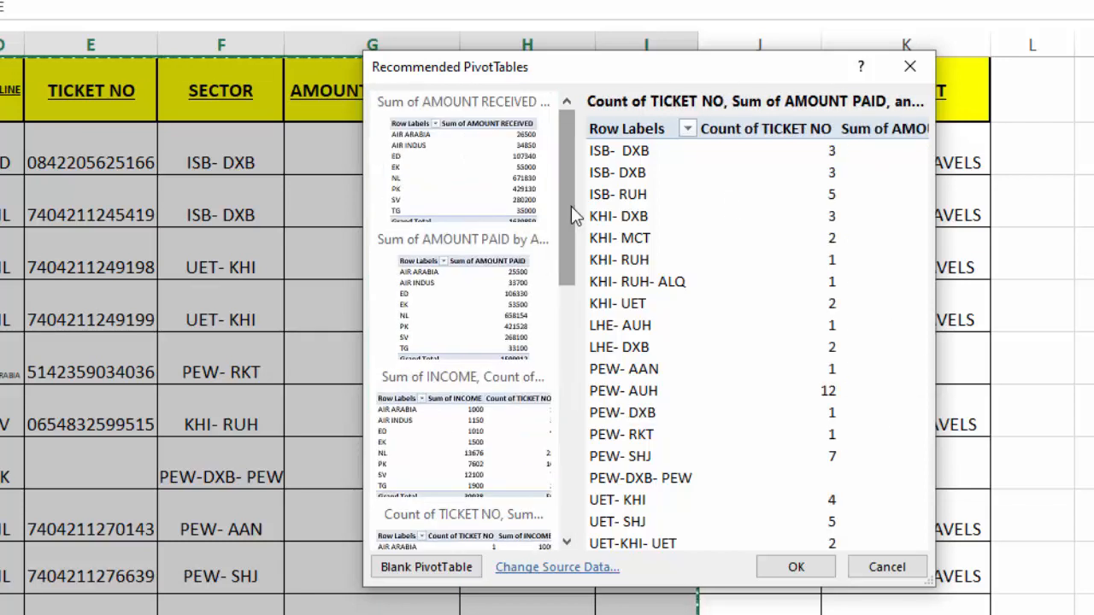
{"action": "left_click", "coordinate": [479, 189]}
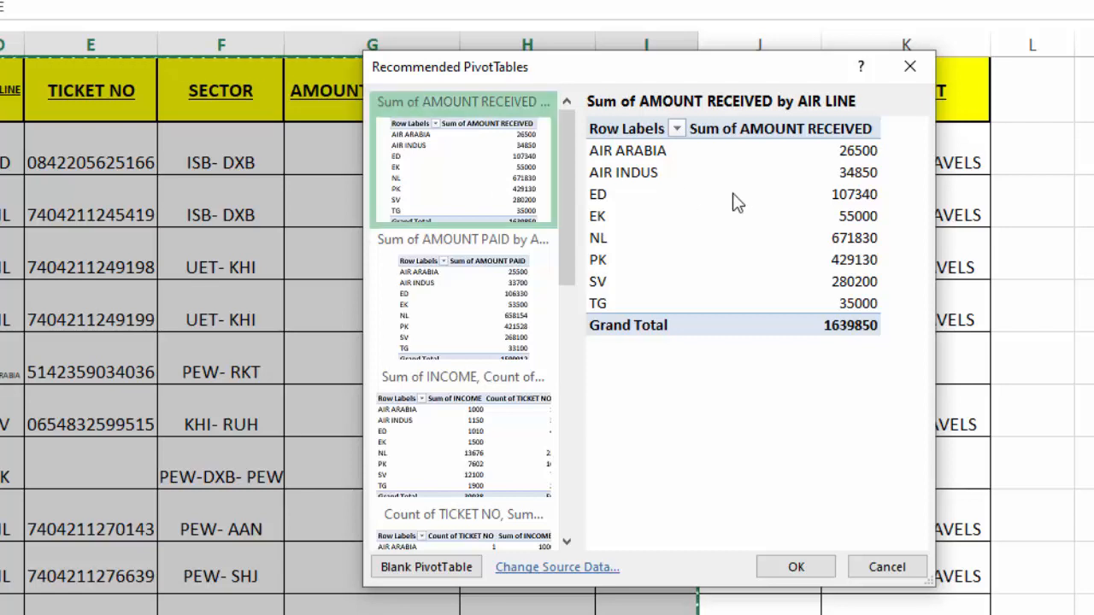
{"action": "left_click", "coordinate": [485, 302]}
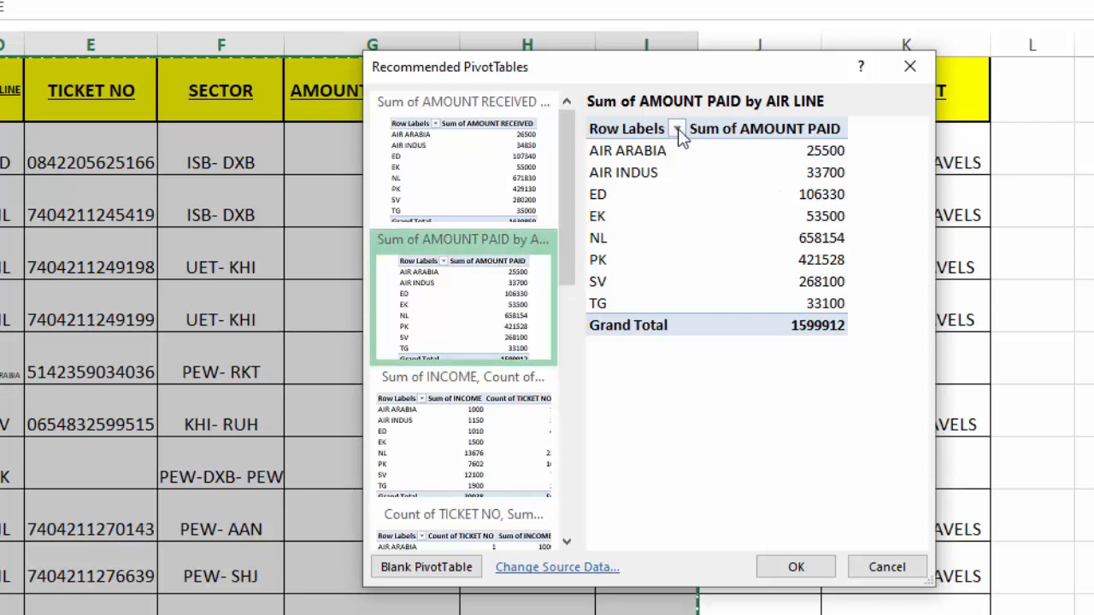
{"action": "left_click", "coordinate": [514, 453]}
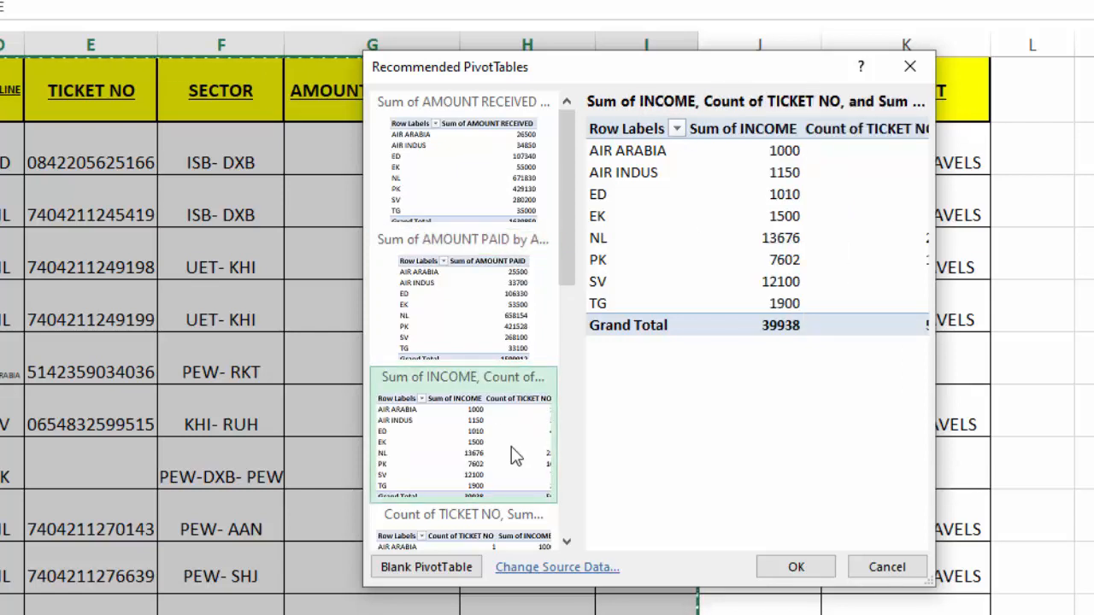
{"action": "scroll", "coordinate": [462, 477], "scroll_direction": "down", "scroll_amount": 3}
{"action": "left_click", "coordinate": [461, 476]}
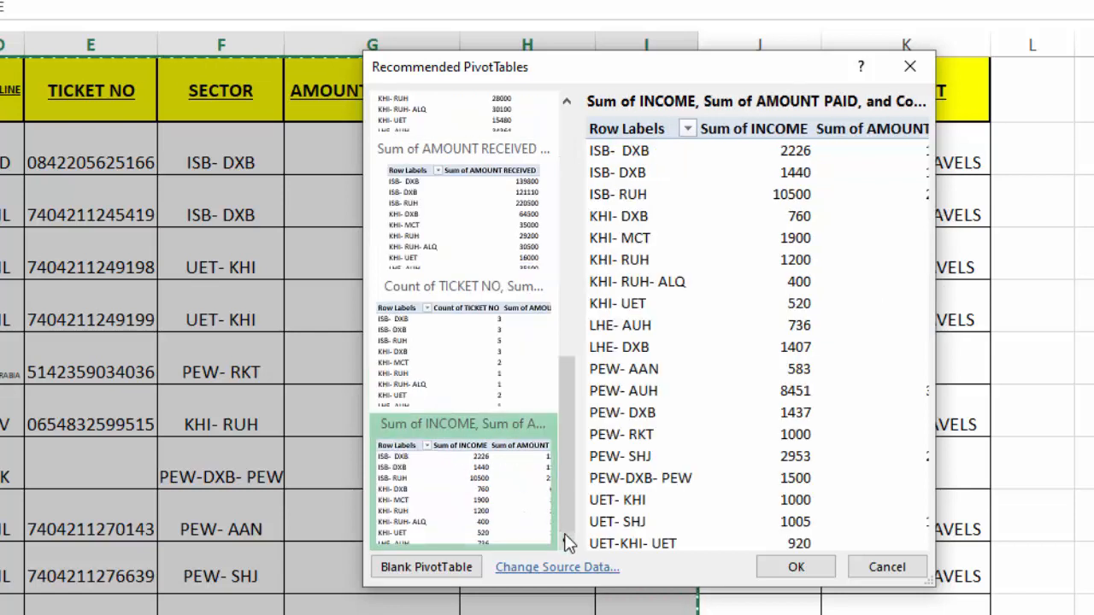
Create a blank PivotTable from the selected data, and bring up the recommended PivotTables again.
{"action": "left_click", "coordinate": [427, 568]}
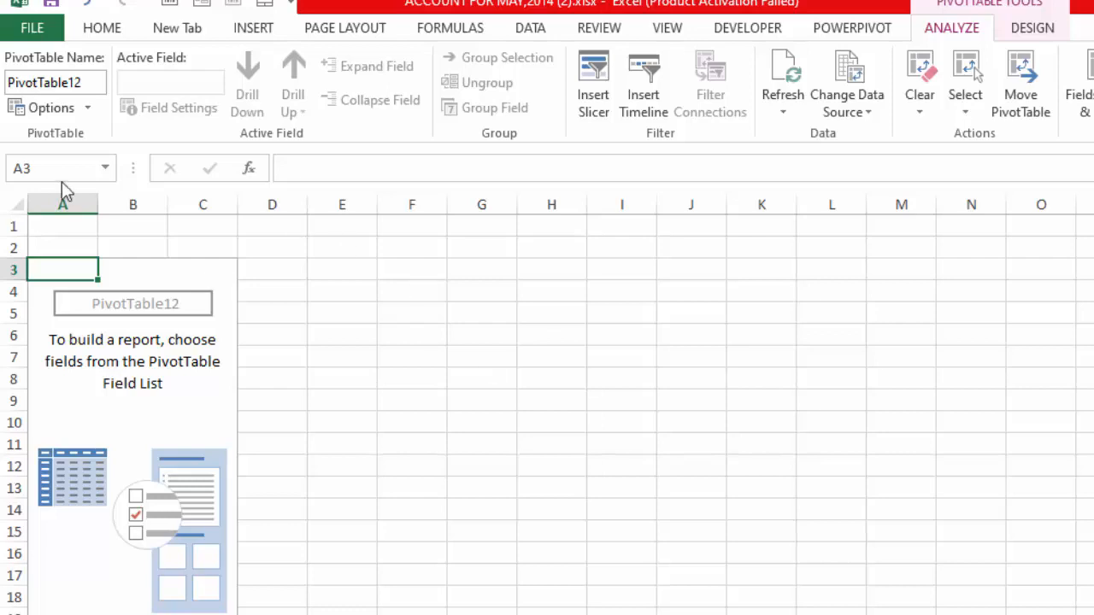
{"action": "left_click", "coordinate": [81, 113]}
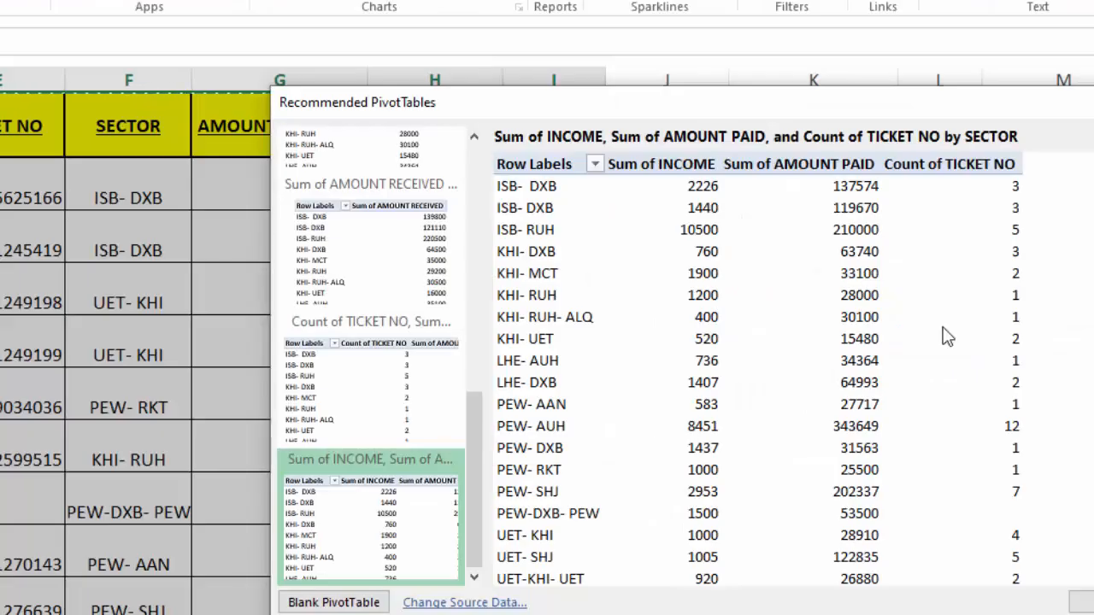
Compare the recommended AIR LINE and SECTOR summaries, and insert the Sum of AMOUNT RECEIVED by SECTOR PivotTable.
{"action": "left_click_drag", "start_coordinate": [475, 427], "coordinate": [475, 145]}
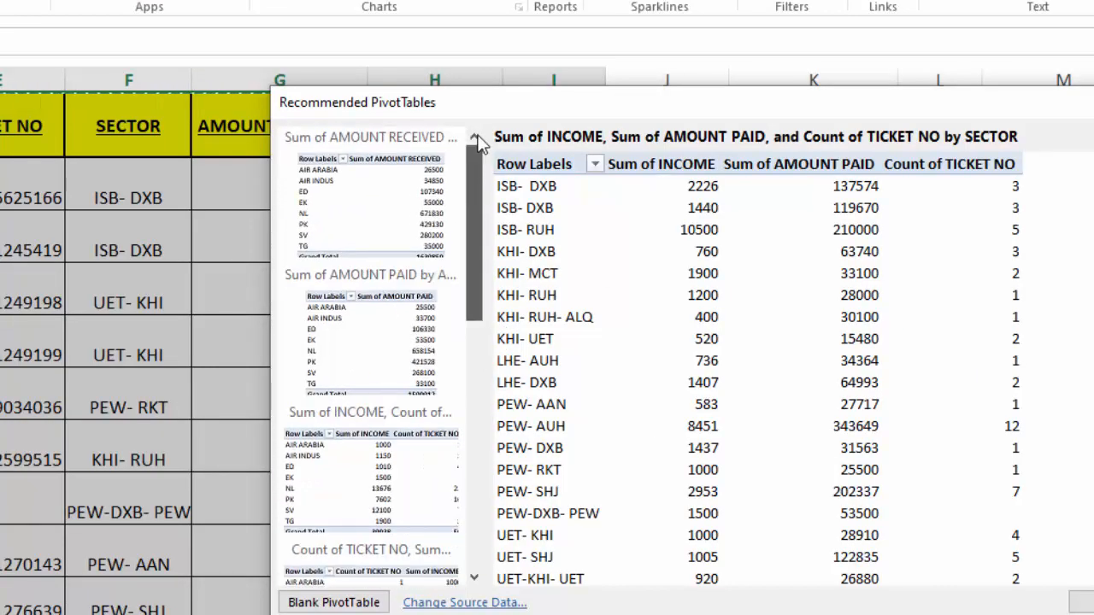
{"action": "left_click", "coordinate": [392, 197]}
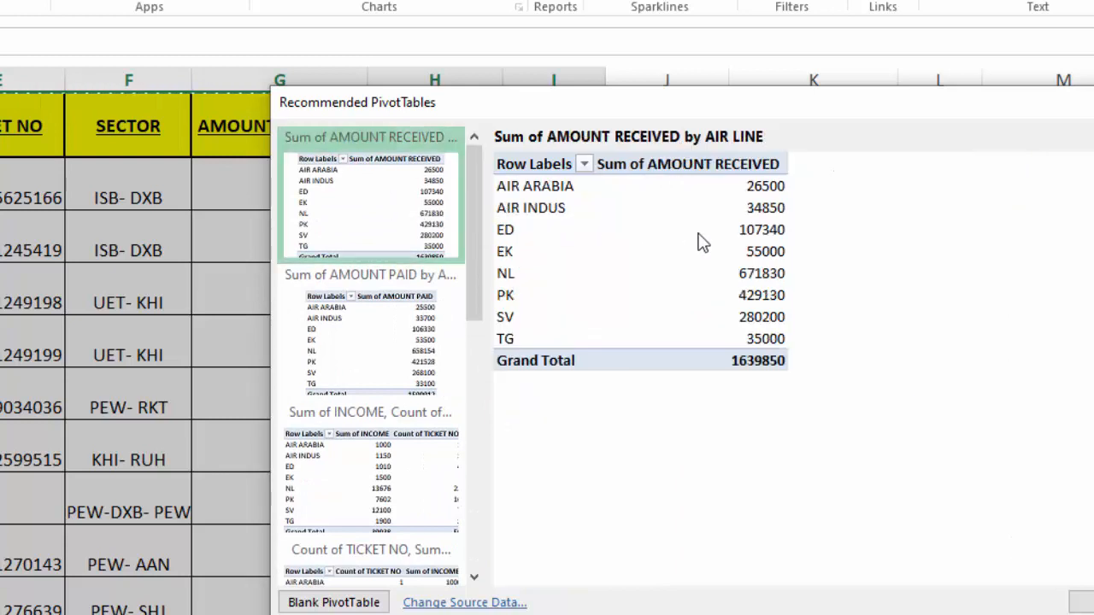
{"action": "left_click", "coordinate": [358, 298]}
{"action": "left_click", "coordinate": [363, 451]}
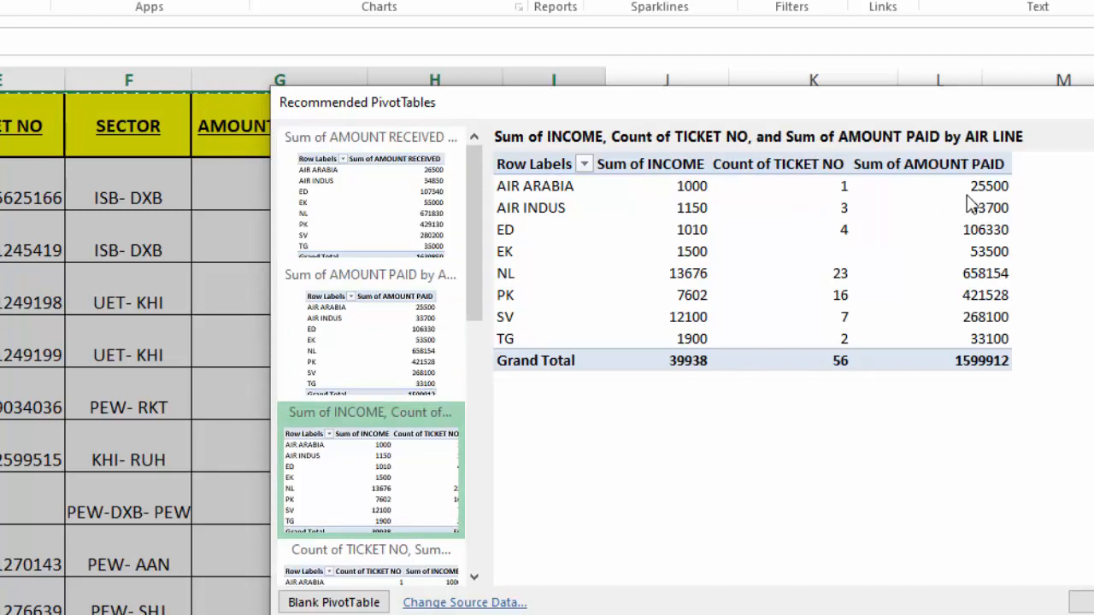
{"action": "scroll", "coordinate": [474, 550], "scroll_direction": "down", "scroll_amount": 3}
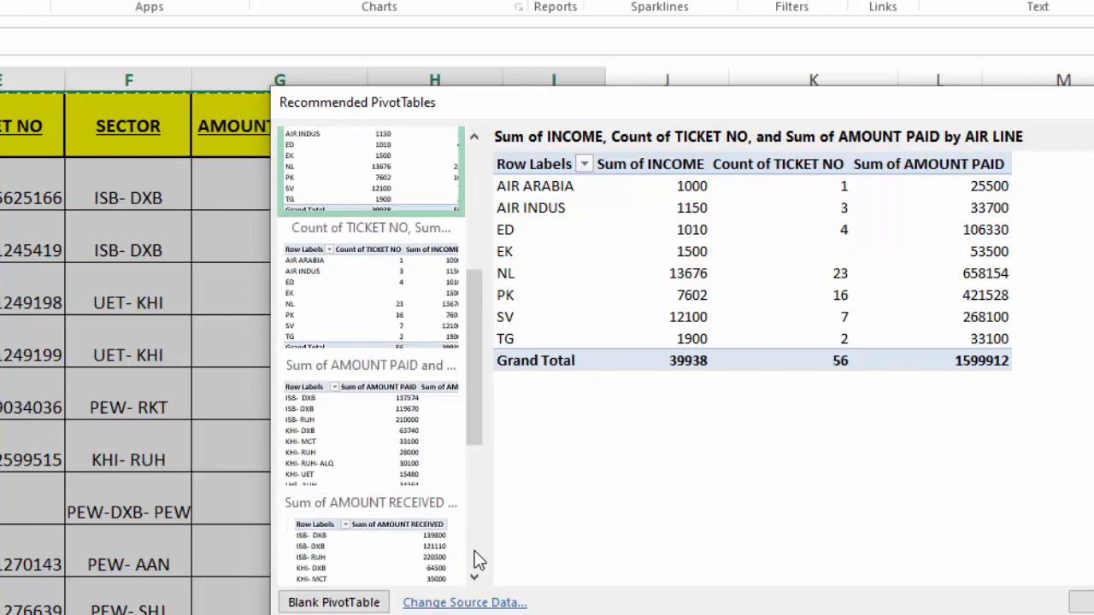
{"action": "left_click", "coordinate": [365, 376]}
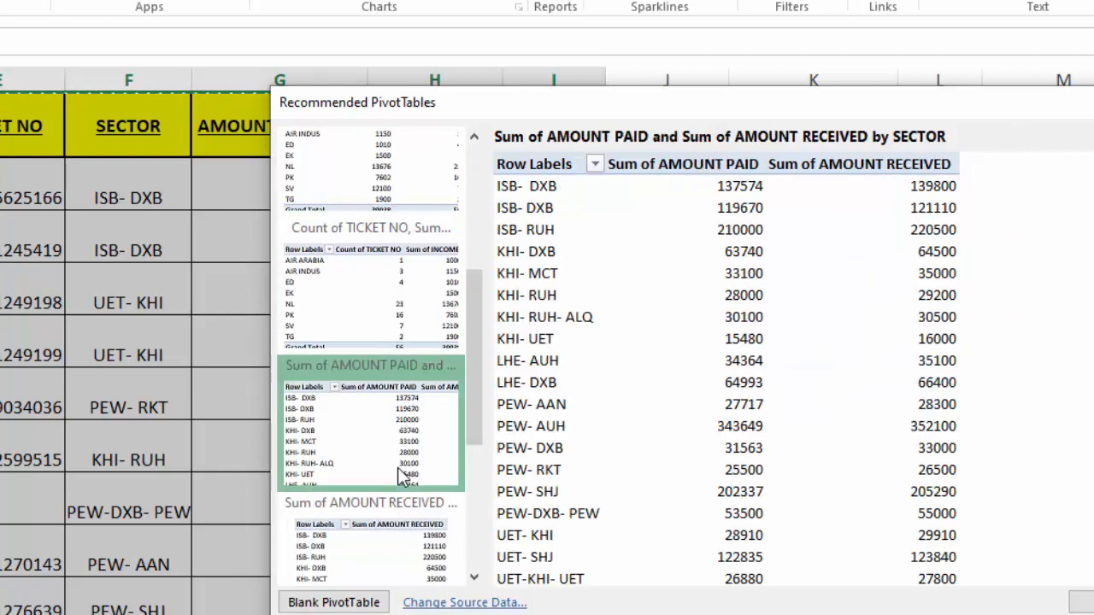
{"action": "key", "text": "Down"}
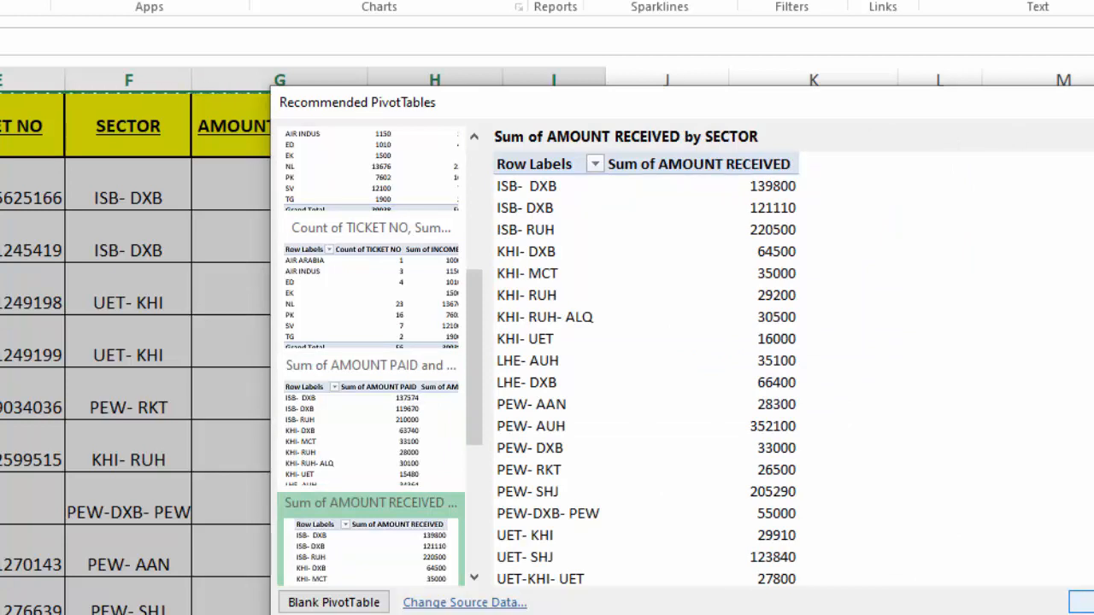
{"action": "key", "text": "Return"}
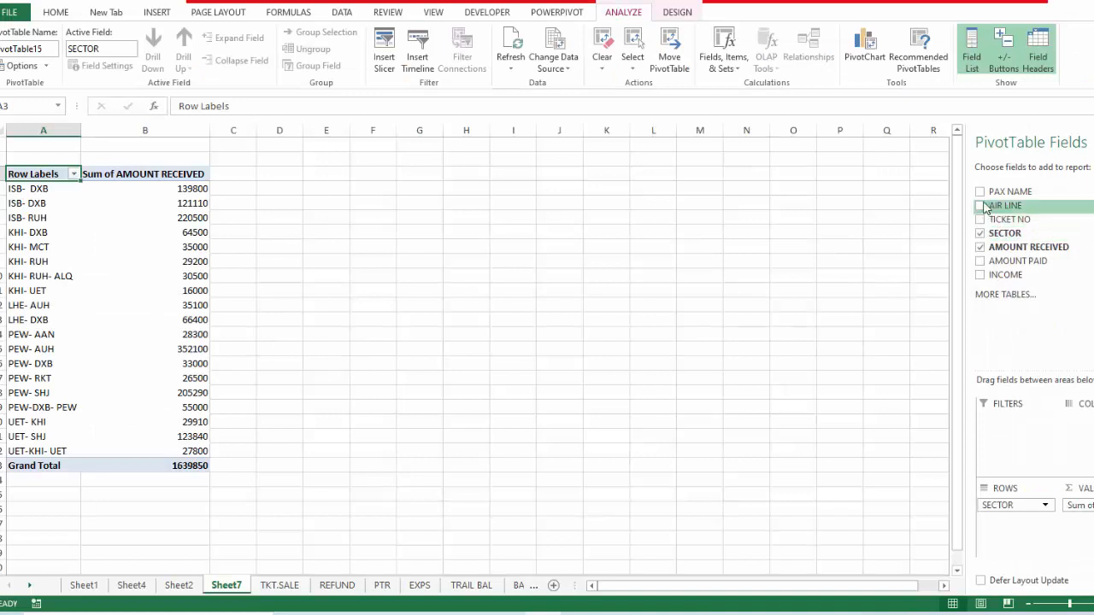
Add PAX NAME and AIR LINE as row fields and AMOUNT PAID and INCOME as summed values to the SECTOR PivotTable.
{"action": "left_click", "coordinate": [980, 192]}
{"action": "left_click", "coordinate": [980, 206]}
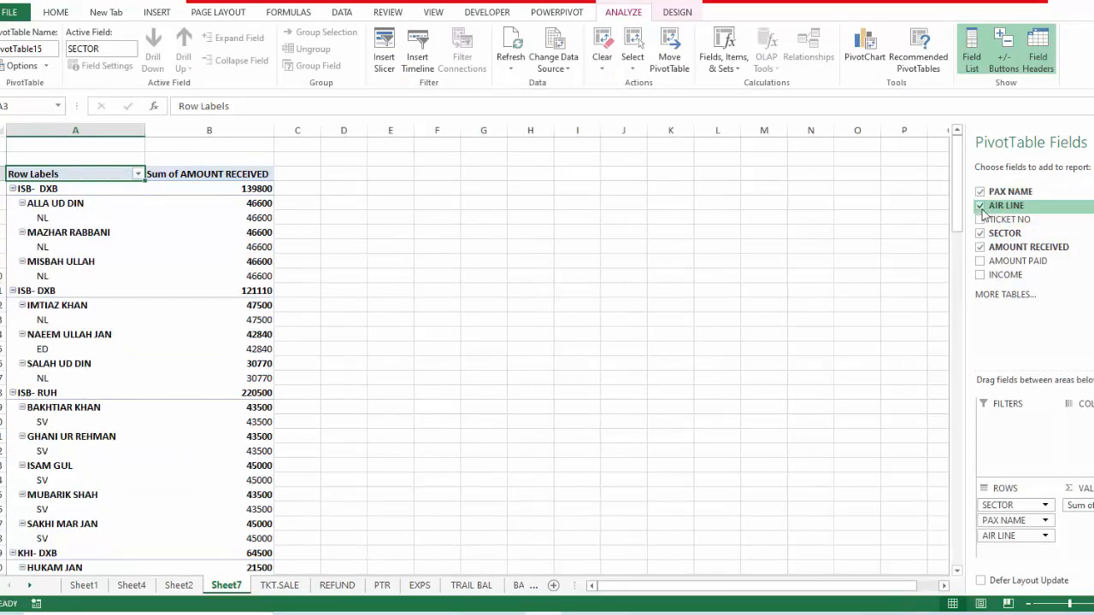
{"action": "left_click", "coordinate": [980, 260]}
{"action": "left_click", "coordinate": [980, 274]}
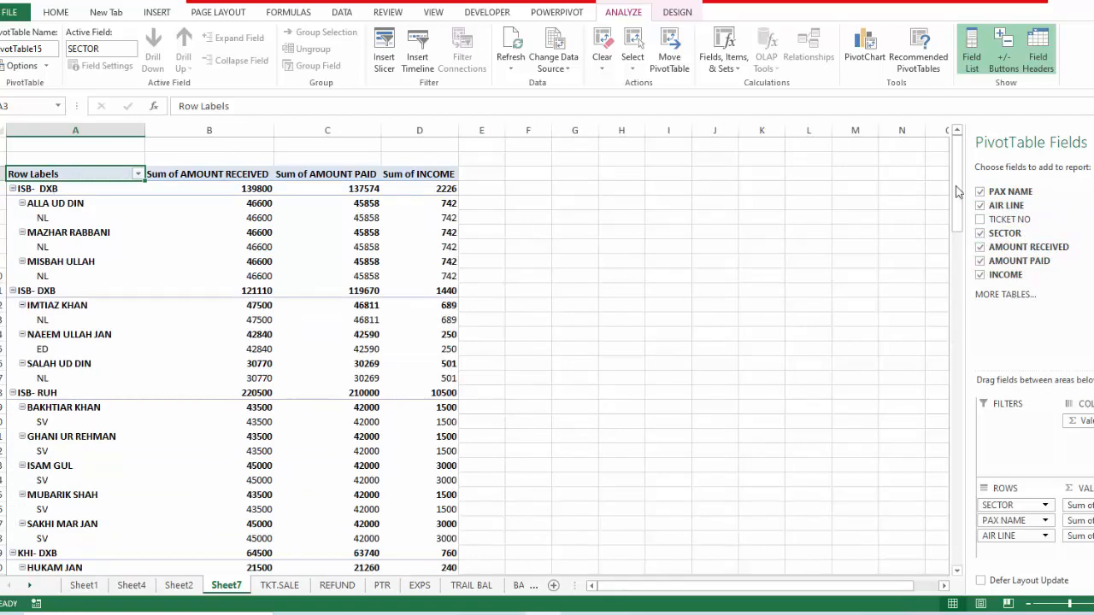
{"action": "mouse_move", "coordinate": [442, 209]}
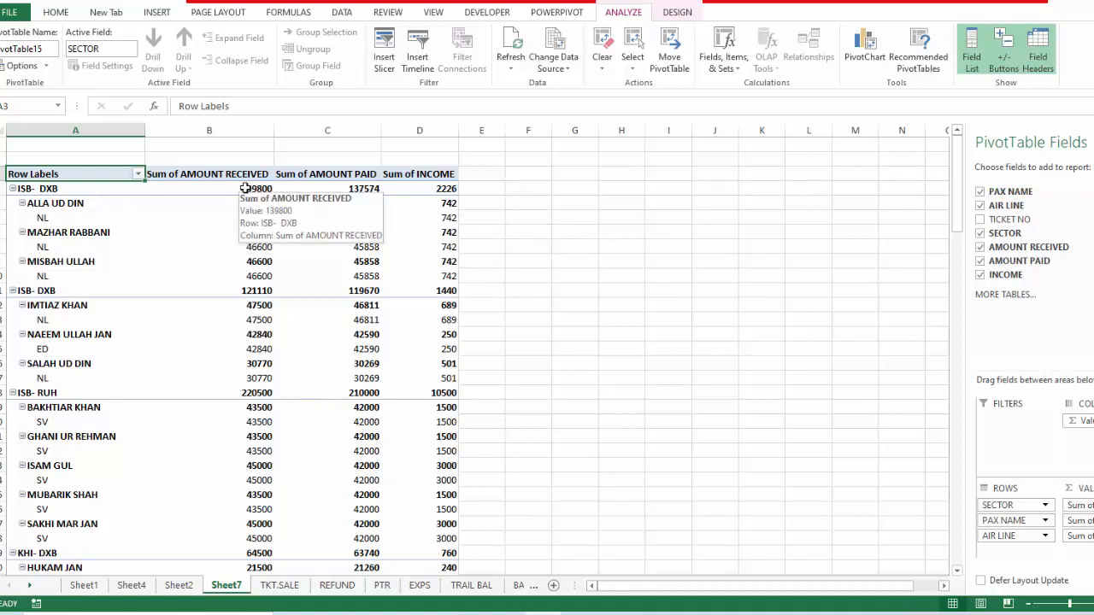
{"action": "mouse_move", "coordinate": [321, 188]}
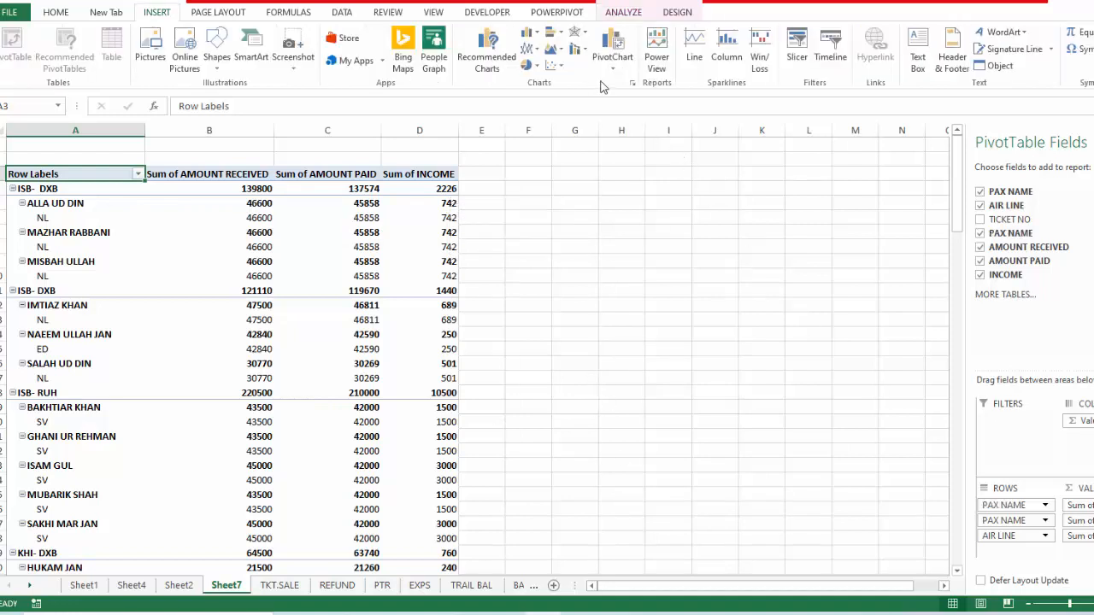
Compare the Line, Area and Bar chart types, and insert a Clustered Column PivotChart from the PivotTable.
{"action": "left_click", "coordinate": [613, 43]}
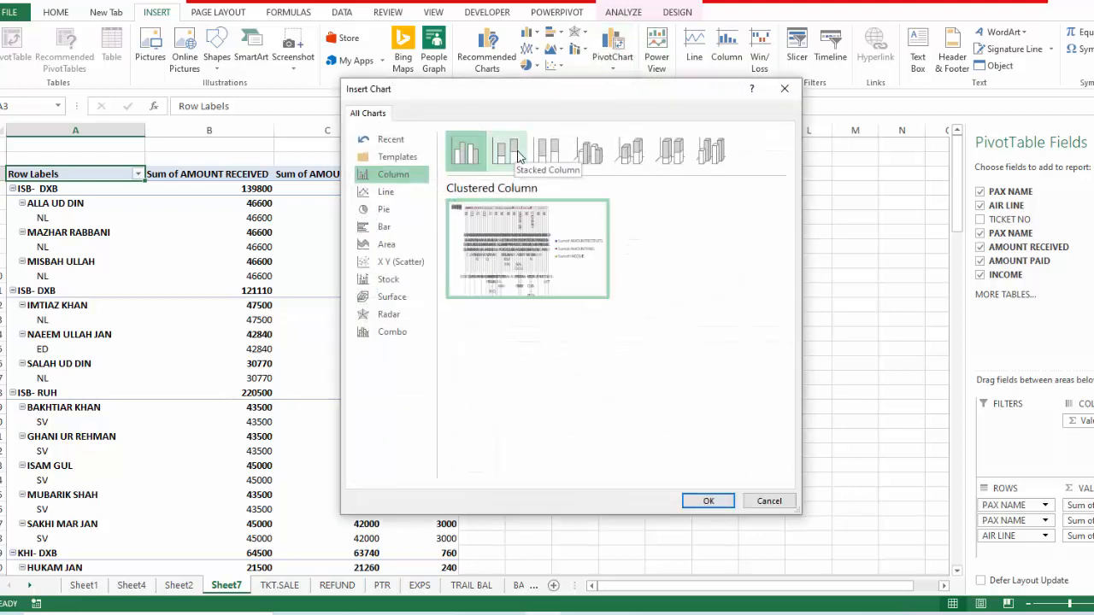
{"action": "left_click", "coordinate": [396, 145]}
{"action": "left_click", "coordinate": [391, 191]}
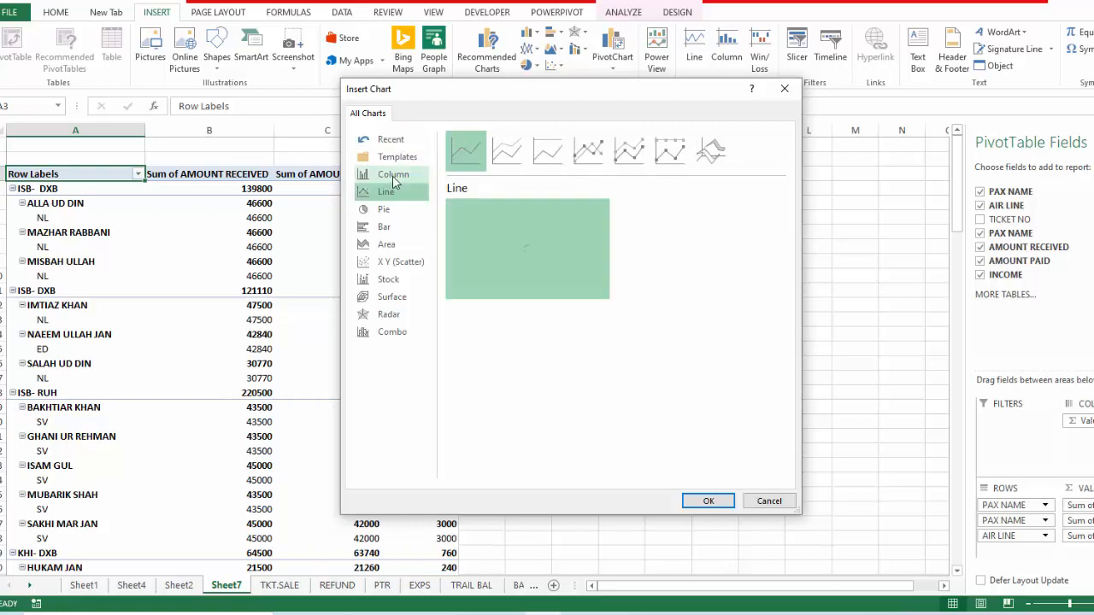
{"action": "left_click", "coordinate": [393, 176]}
{"action": "left_click", "coordinate": [389, 244]}
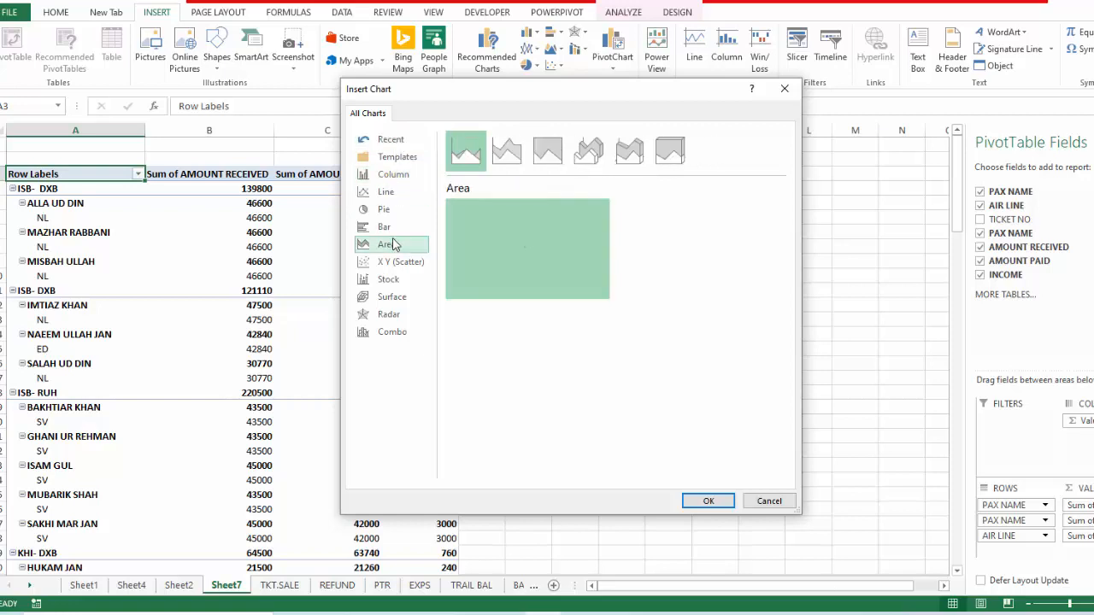
{"action": "left_click", "coordinate": [388, 227]}
{"action": "left_click", "coordinate": [389, 175]}
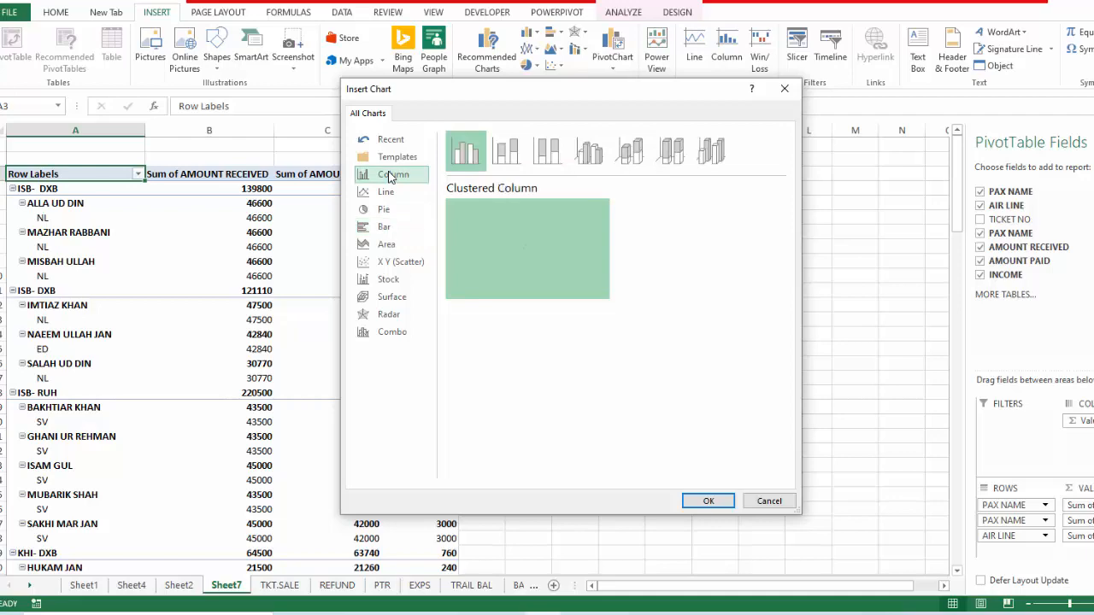
{"action": "left_click", "coordinate": [706, 501]}
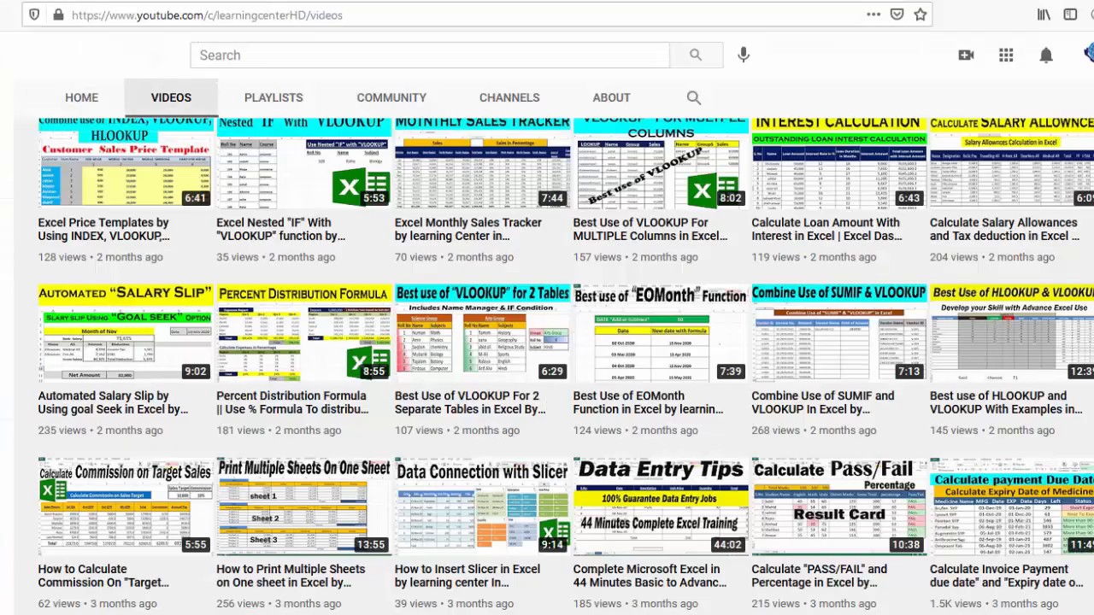
{"action": "scroll", "coordinate": [547, 384], "scroll_direction": "up", "scroll_amount": 15}
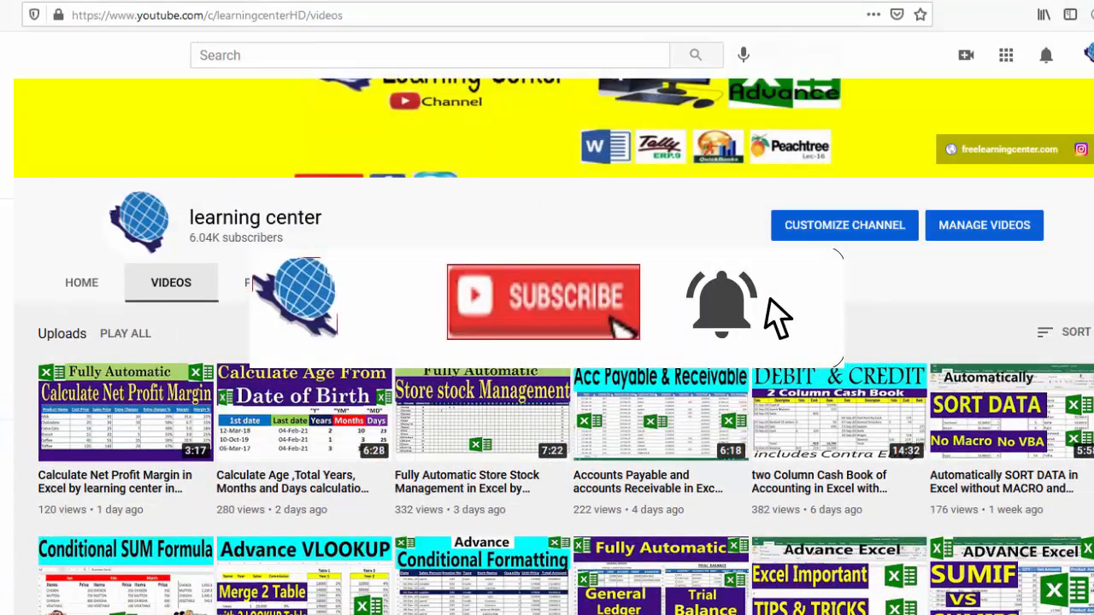
{"action": "scroll", "coordinate": [547, 342], "scroll_direction": "up", "scroll_amount": 1}
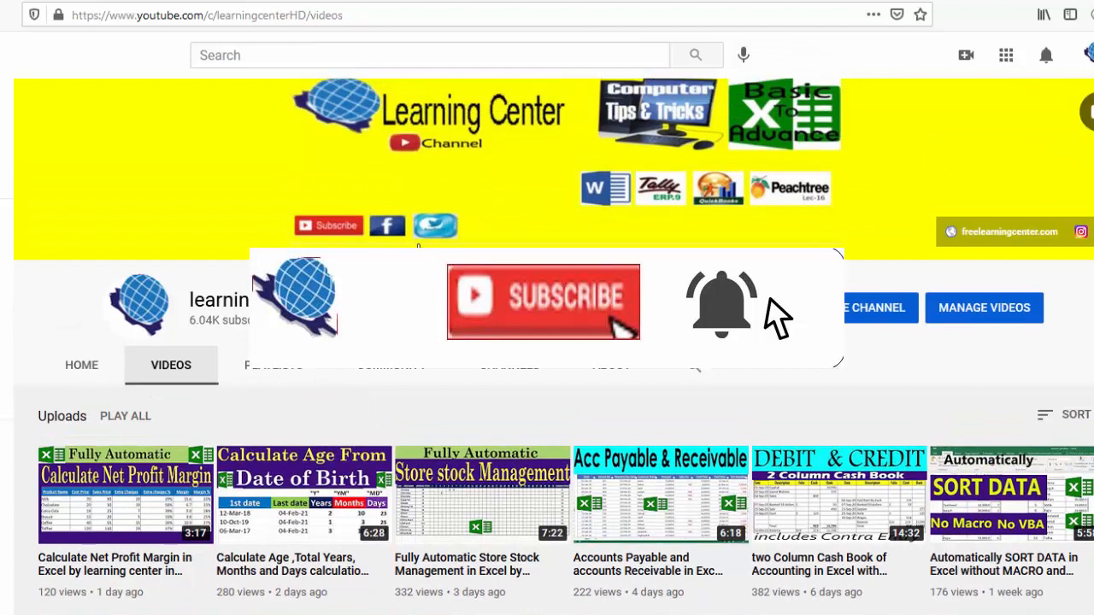